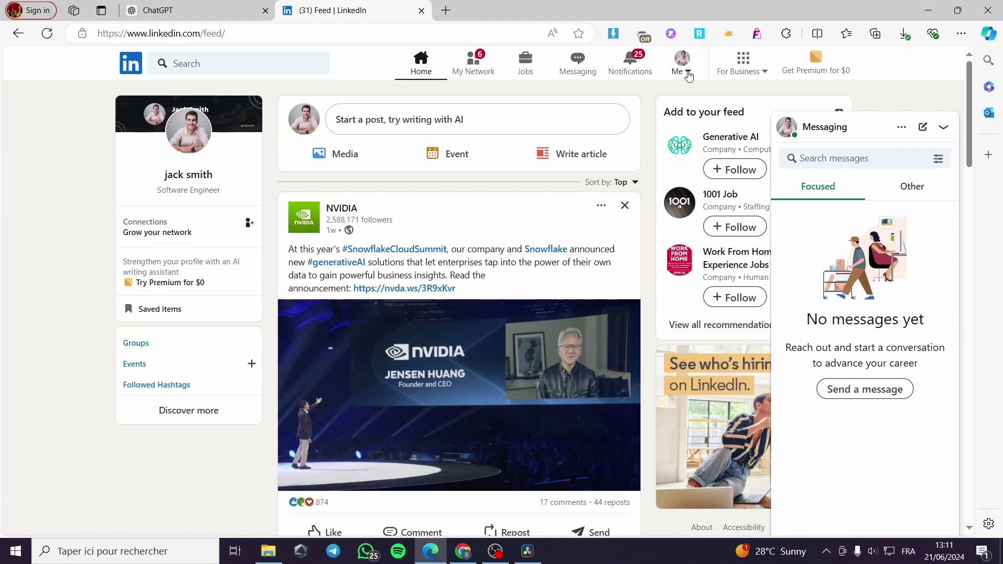
Open your own LinkedIn profile, scroll through it, and collapse the Messaging panel
click(689, 74)
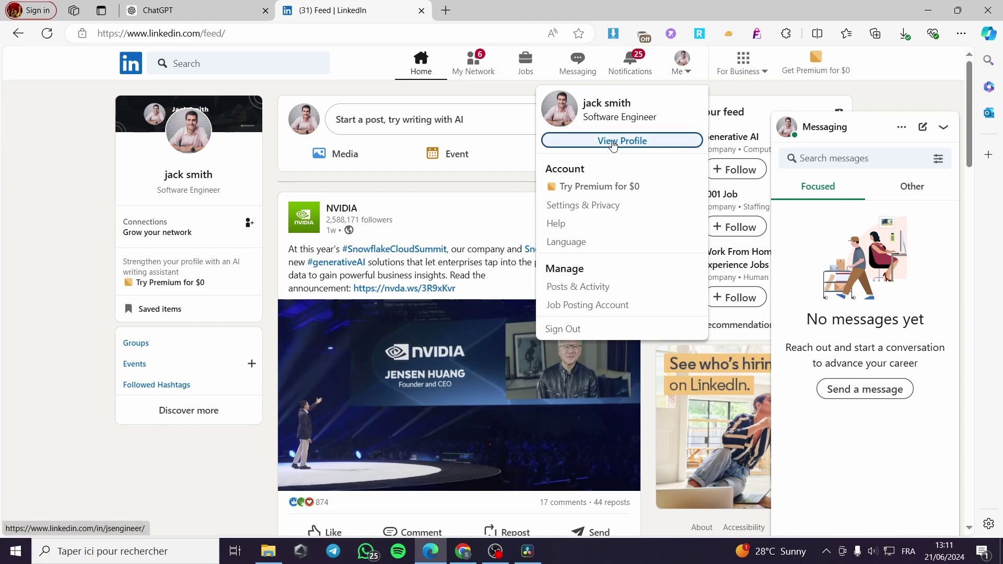
click(650, 144)
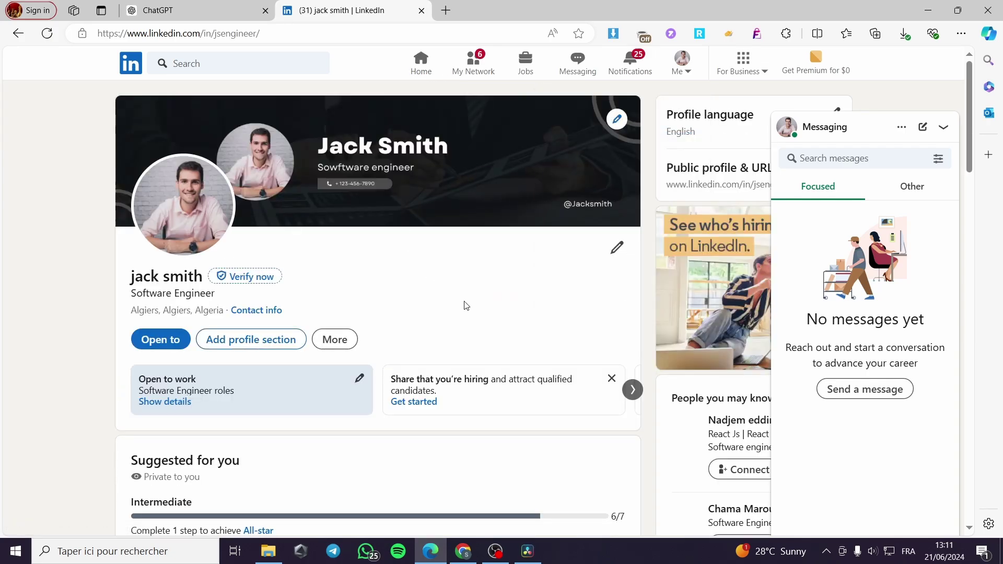
scroll(531, 305, down, 3)
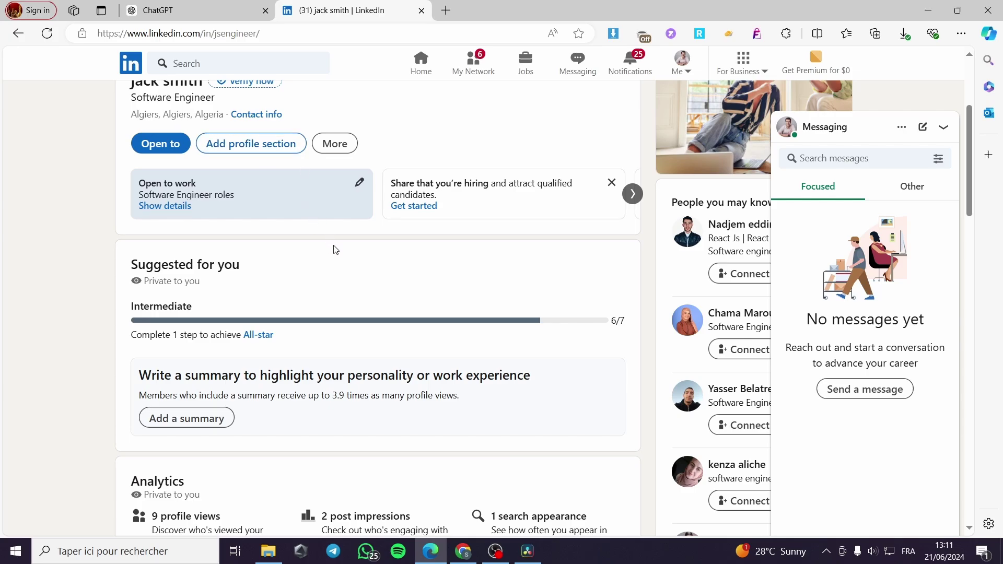
scroll(359, 286, down, 1)
scroll(359, 285, down, 7)
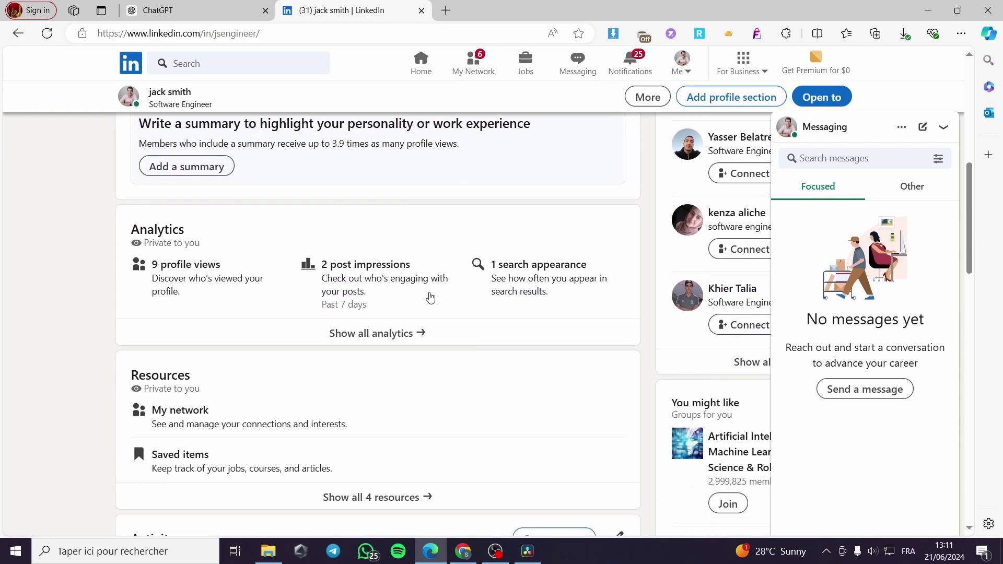
scroll(404, 308, down, 3)
scroll(405, 314, up, 12)
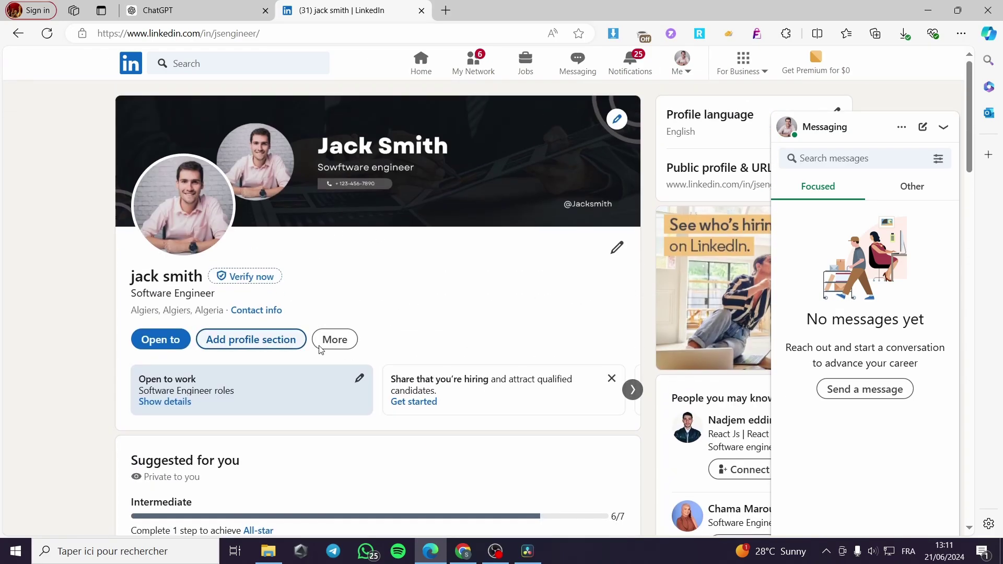
click(943, 127)
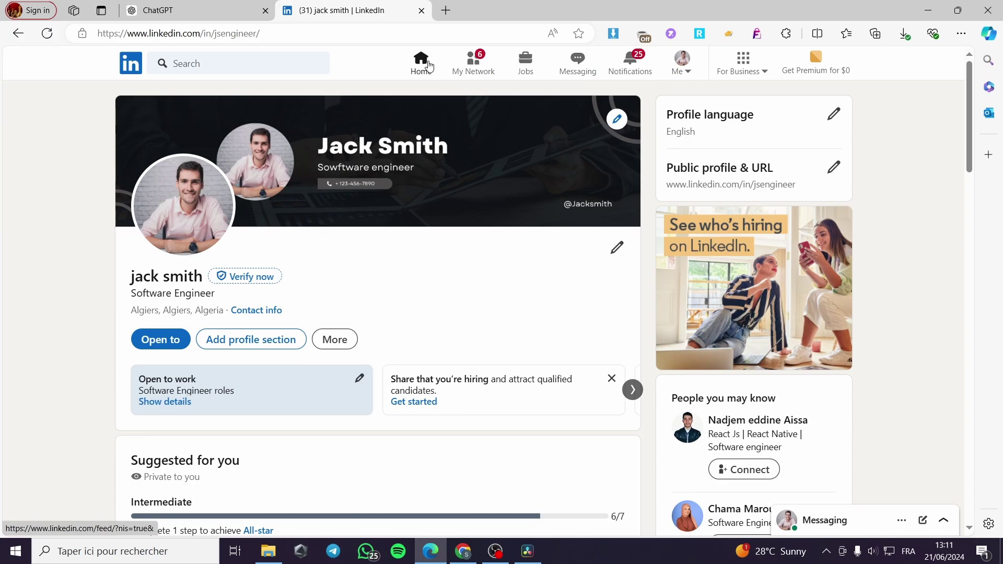
From the Home feed, start a new article draft and place the cursor in its Title field
click(429, 66)
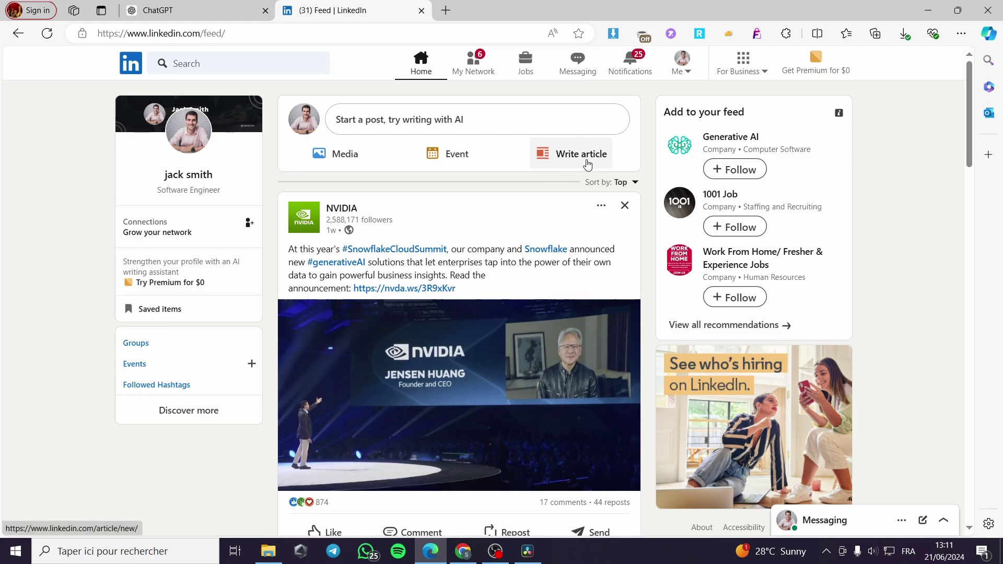
click(553, 160)
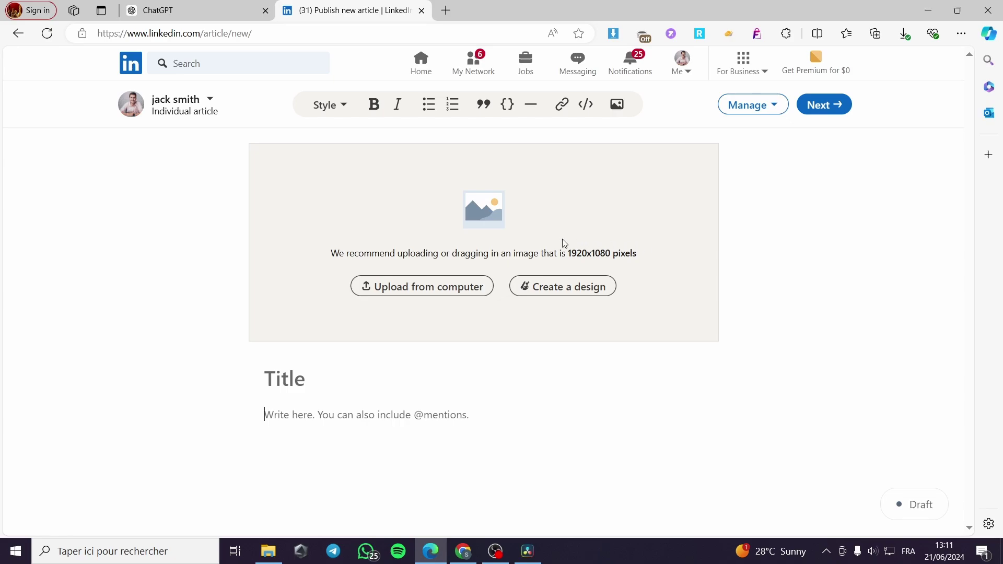
click(301, 387)
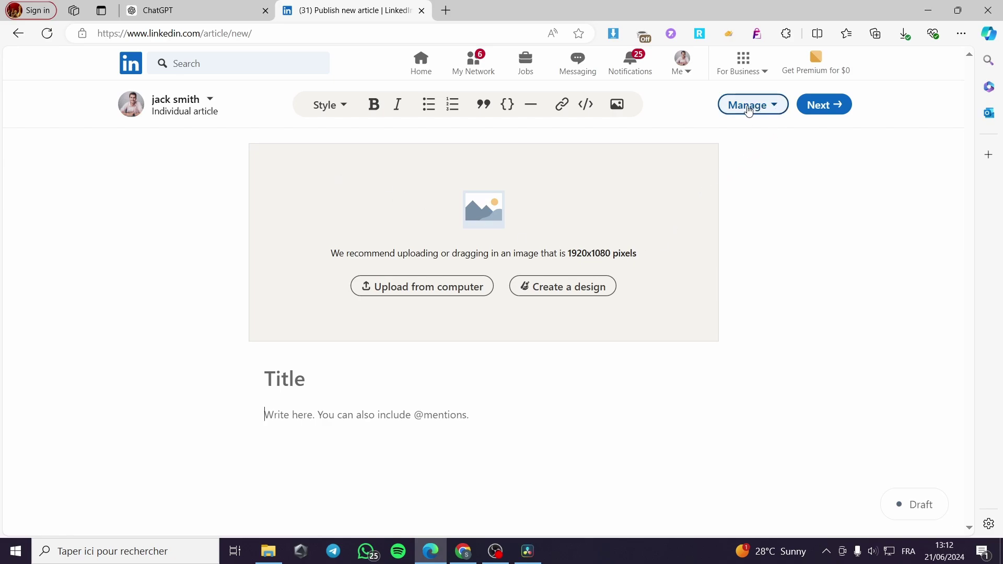
Choose Create newsletter from the article editor's Manage menu
click(778, 108)
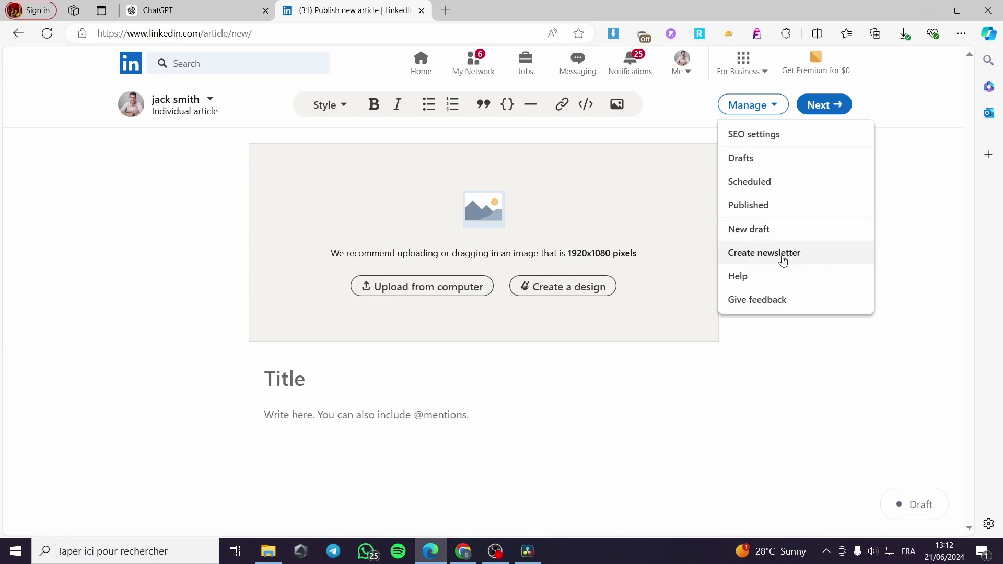
click(828, 260)
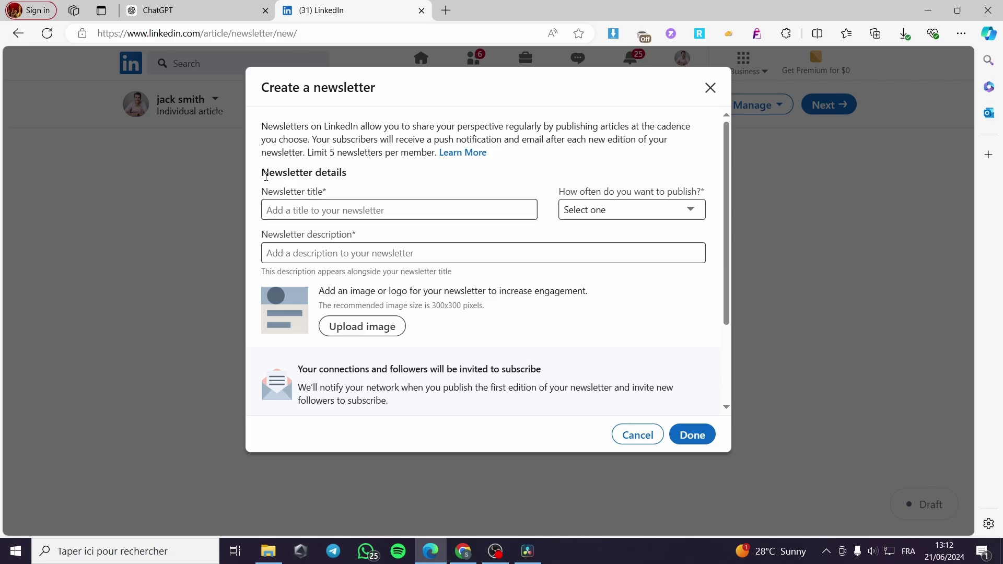
Title the newsletter 'Monthly news' and set its publishing frequency to Monthly
click(328, 209)
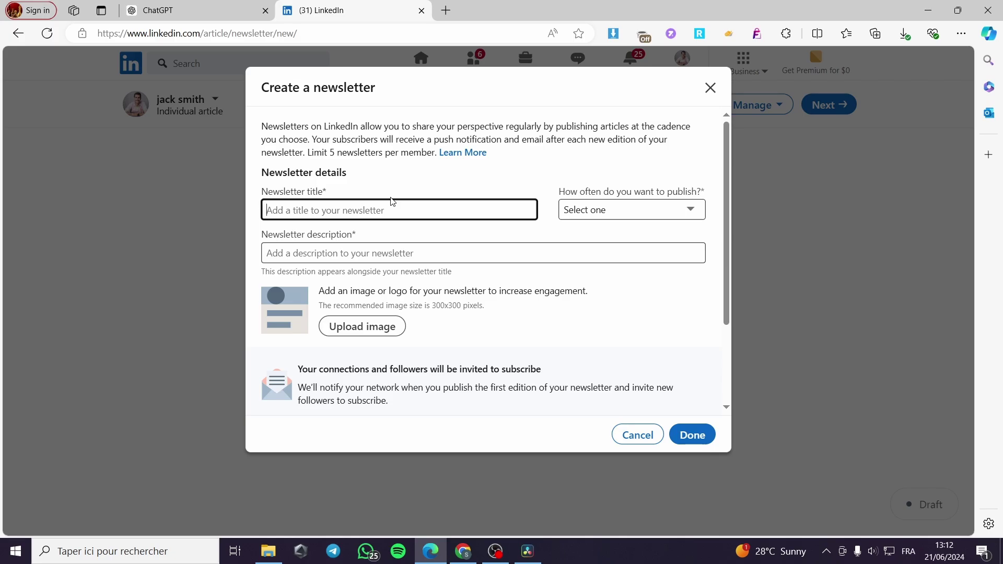
text(Mo)
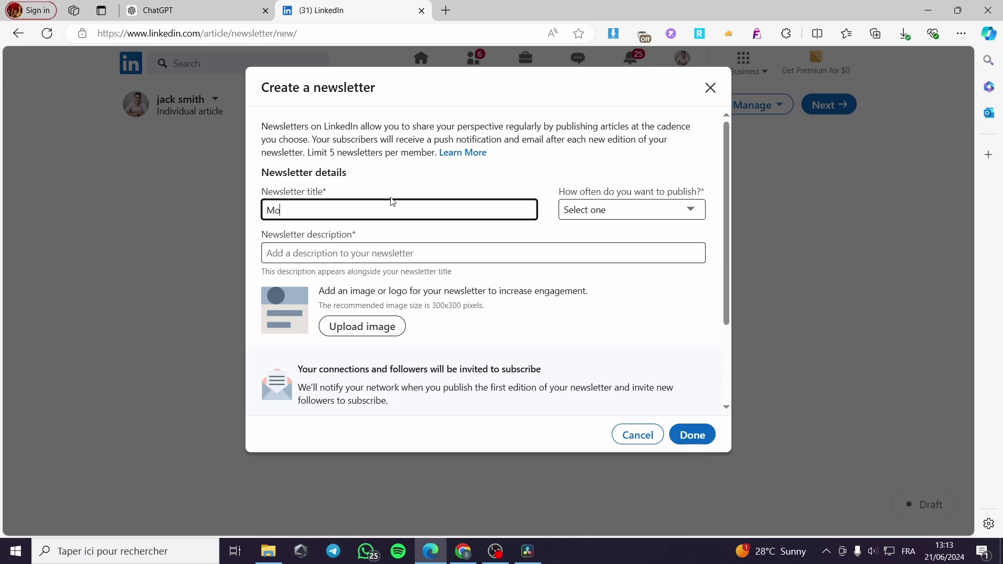
text(nthly news)
click(680, 210)
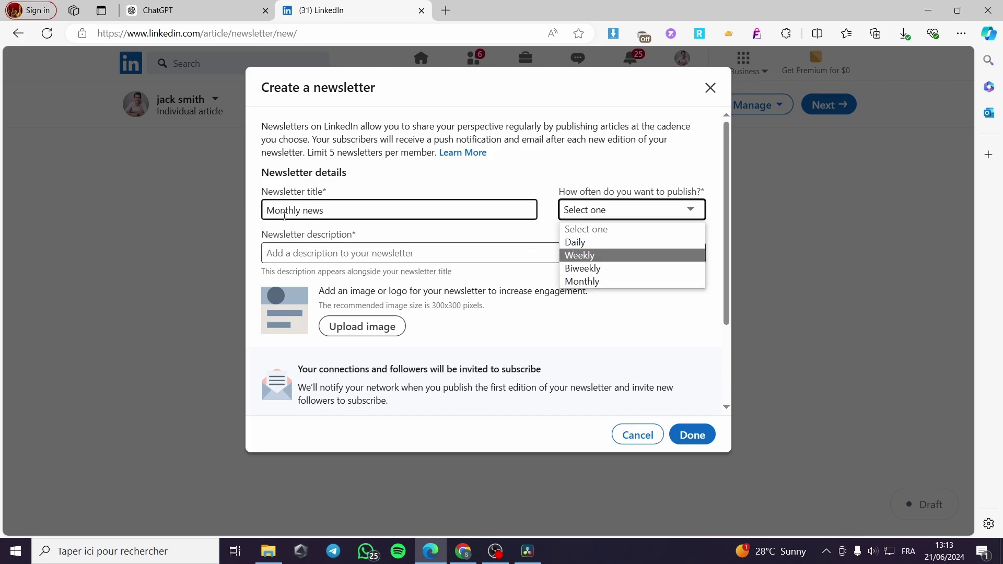
click(594, 282)
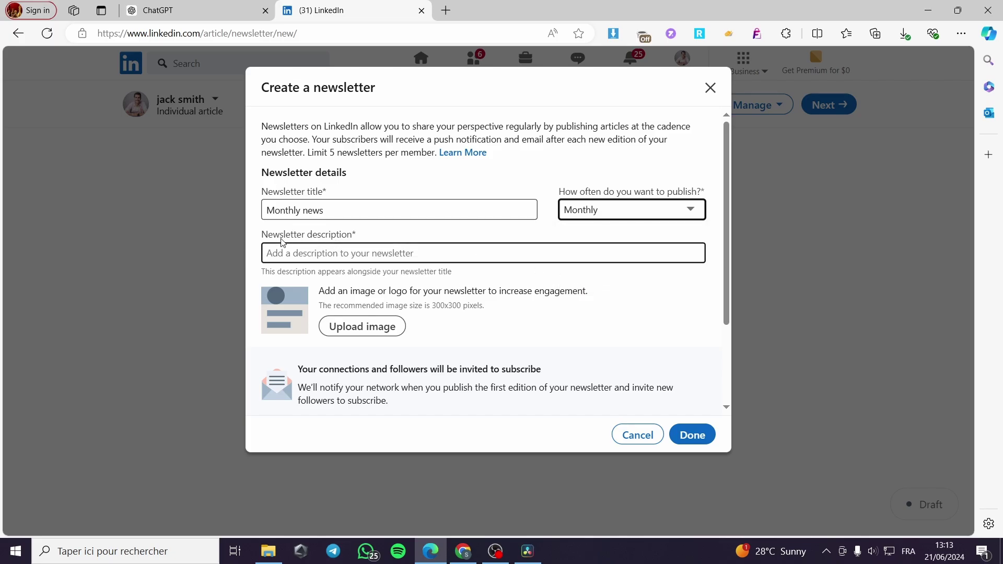
Write the description 'Explore all the news and the resumes of th…' and note the 300x300 image size
click(437, 256)
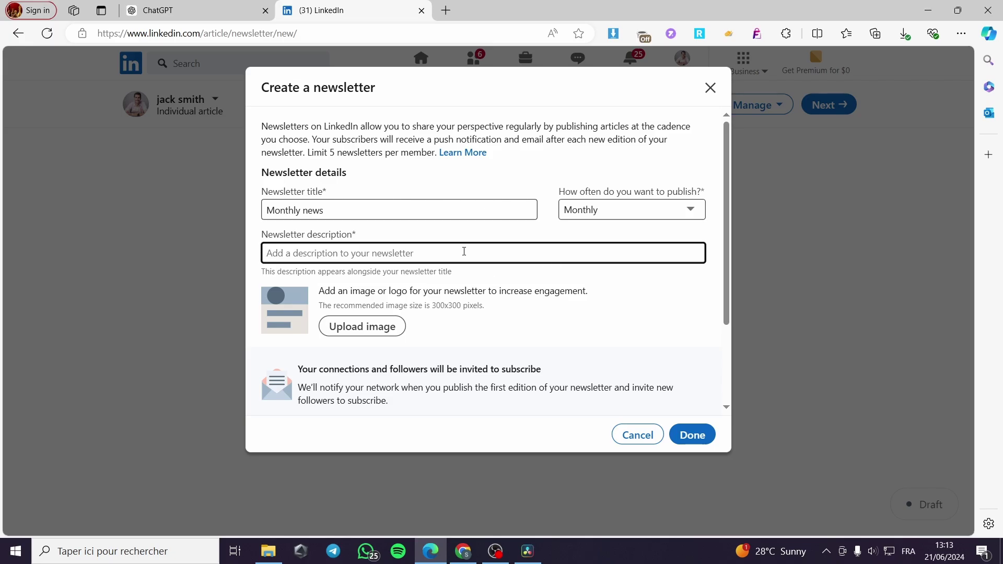
text(H)
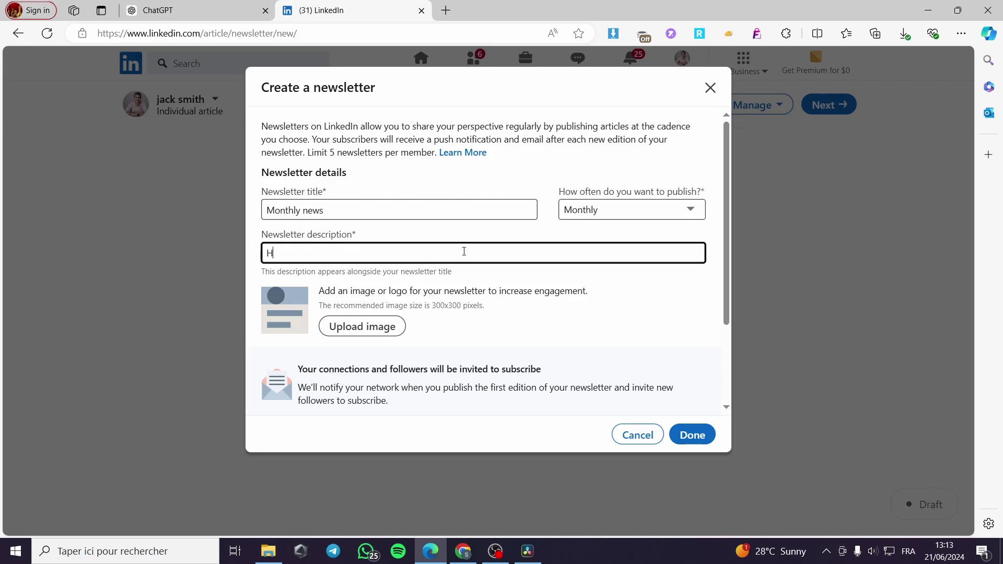
text(ow)
key(BackSpace)
key(BackSpace)
text(Explore all the news and the r)
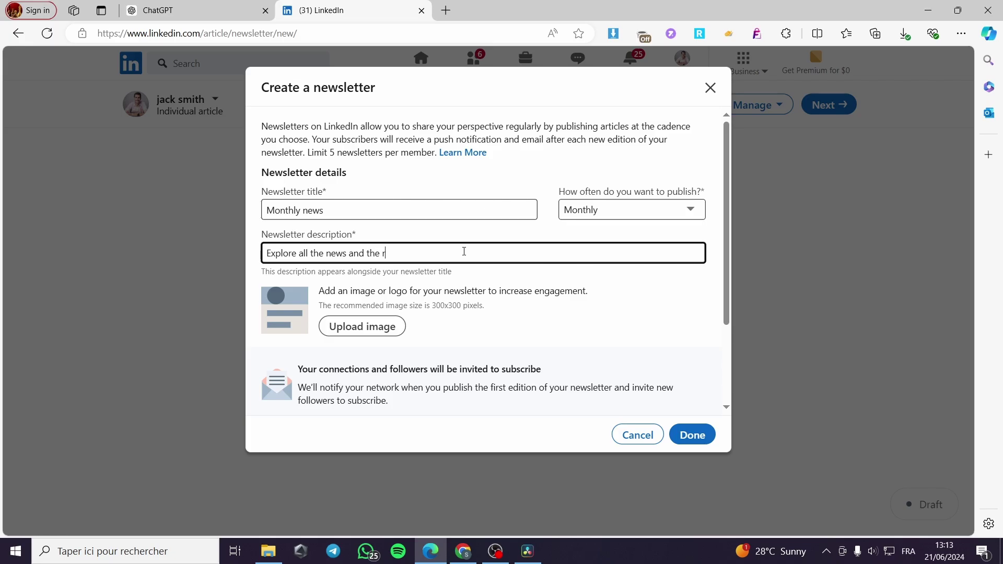
text(esumes of th)
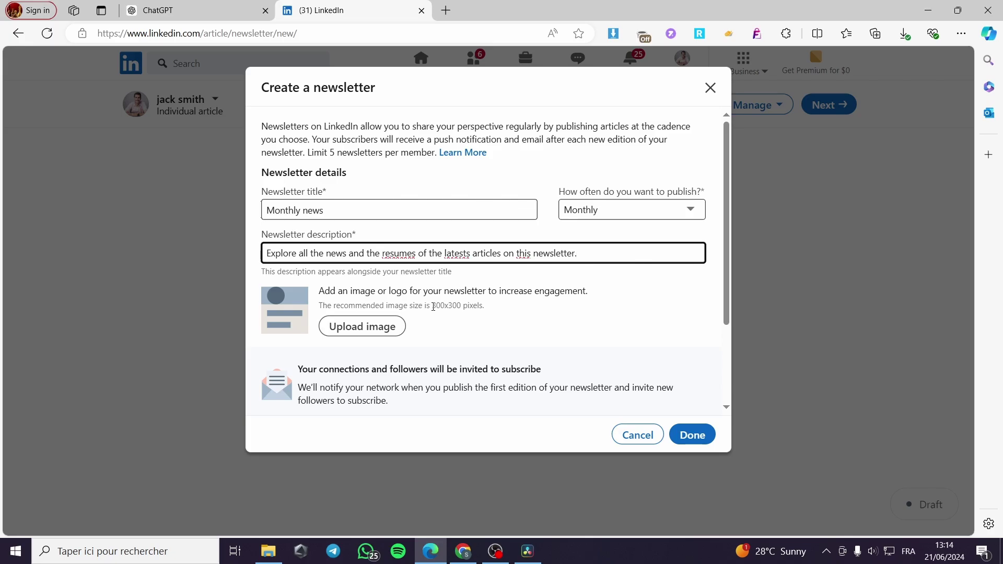
drag(433, 307, 465, 307)
click(339, 218)
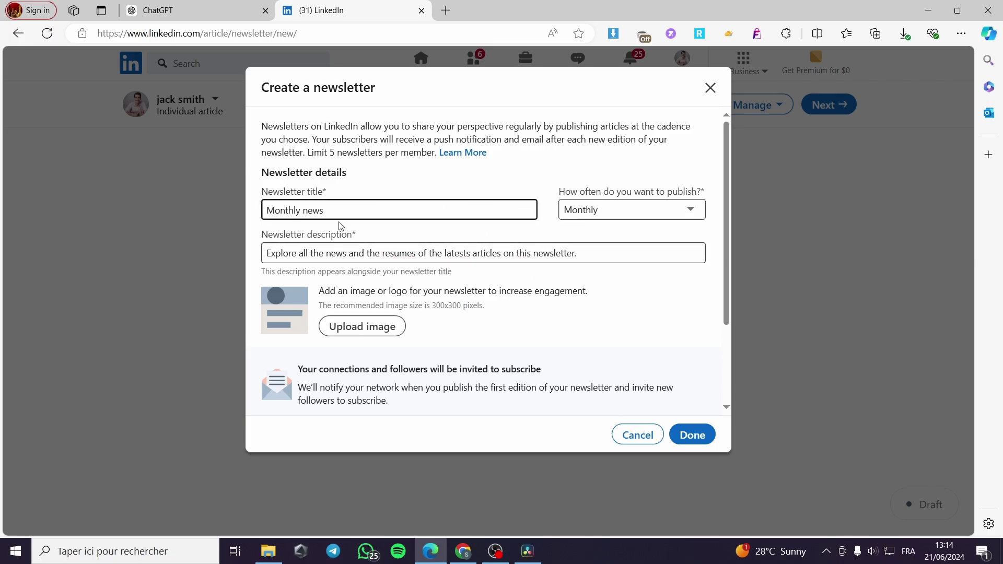
click(341, 226)
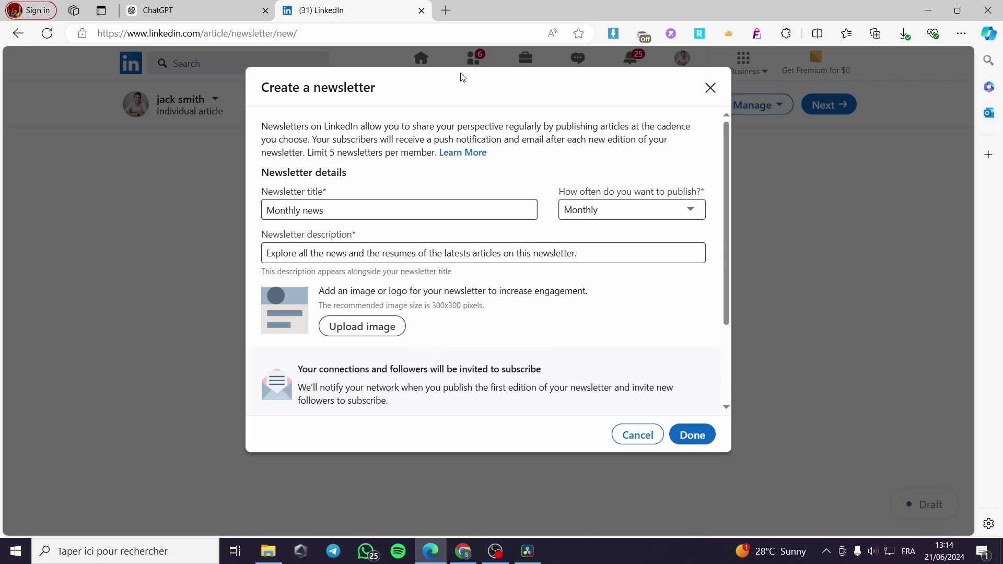
In a new browser tab, open Canva and create a custom 300 × 300 px design
click(445, 11)
text(ca)
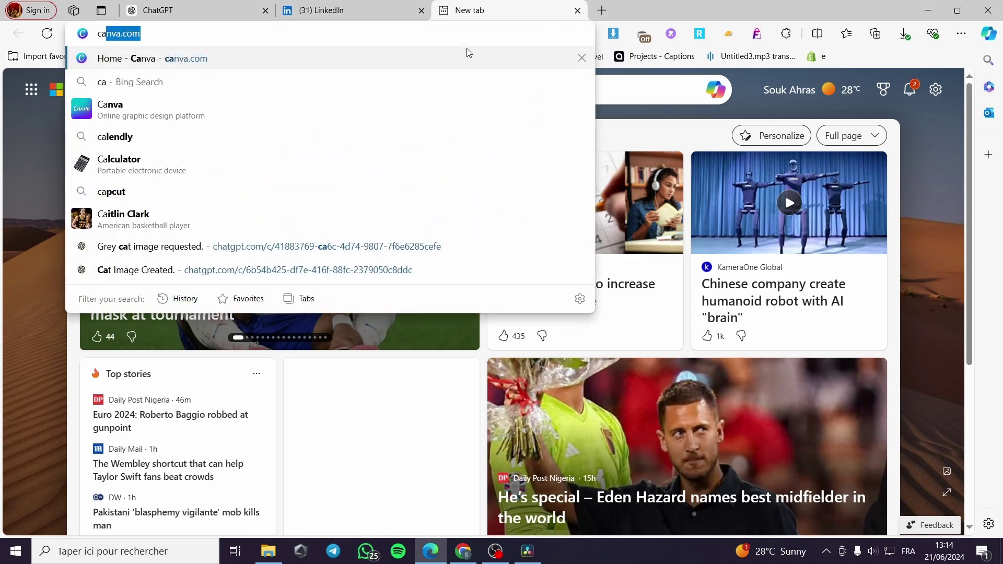
text(n)
click(204, 59)
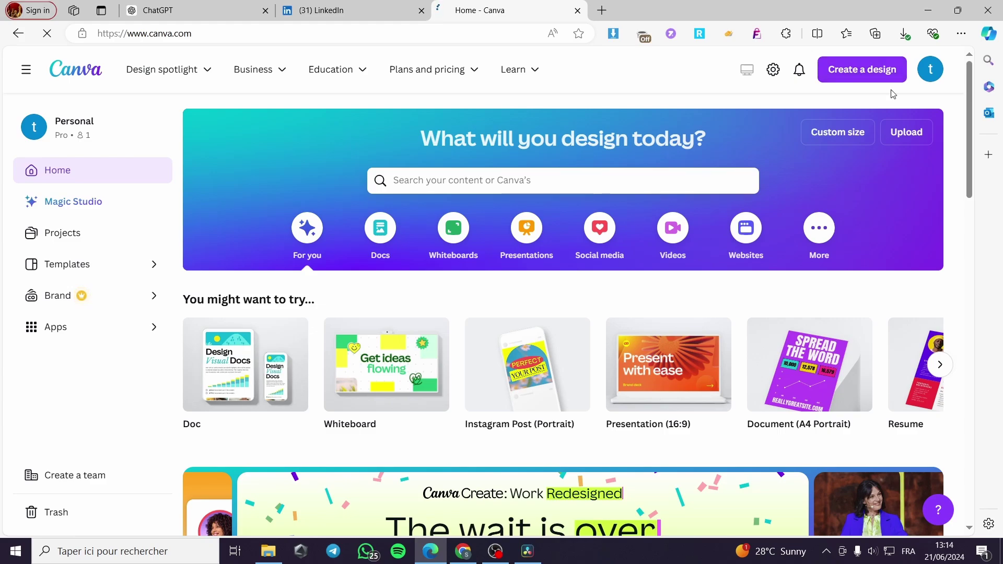
click(875, 79)
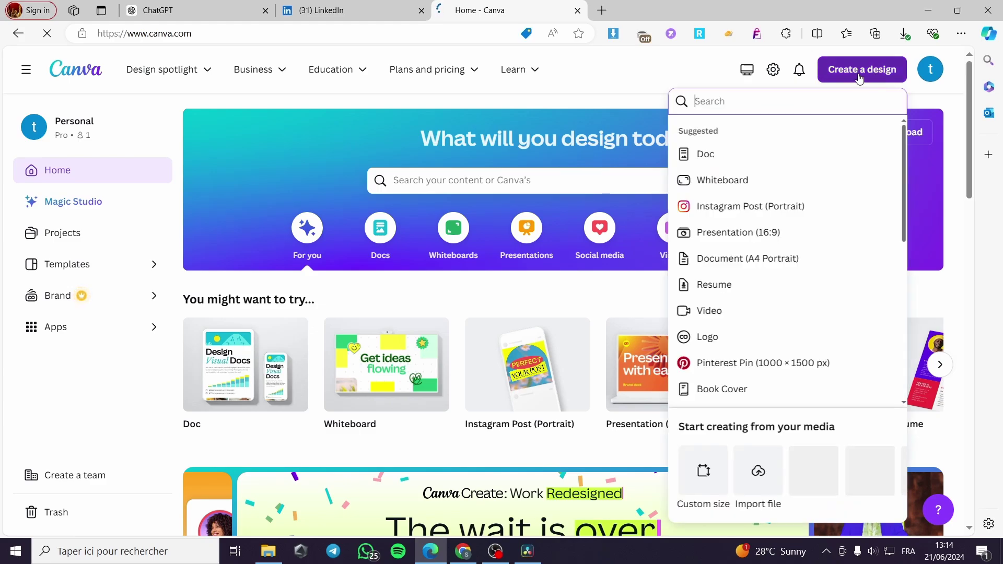
click(702, 473)
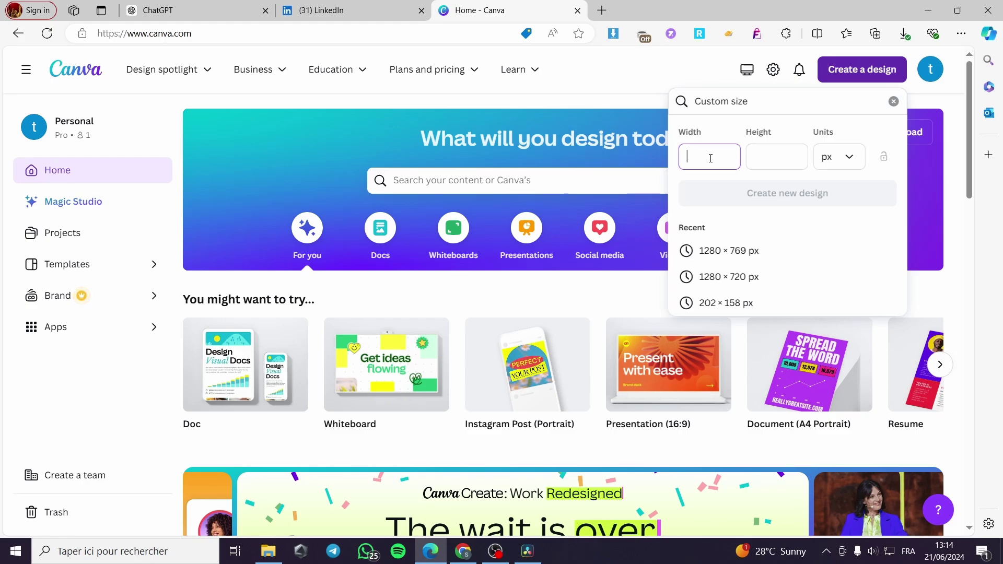
click(770, 164)
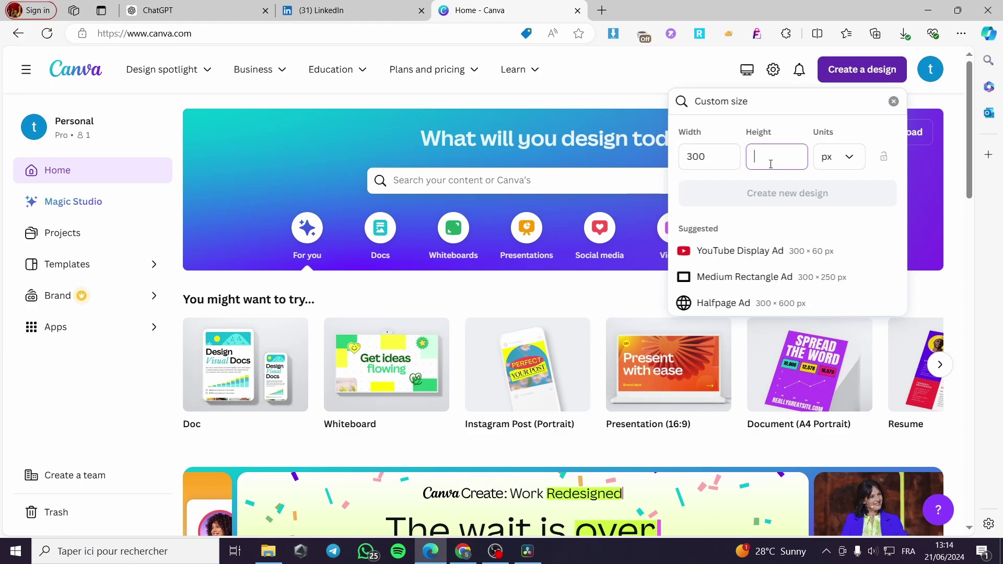
text(300)
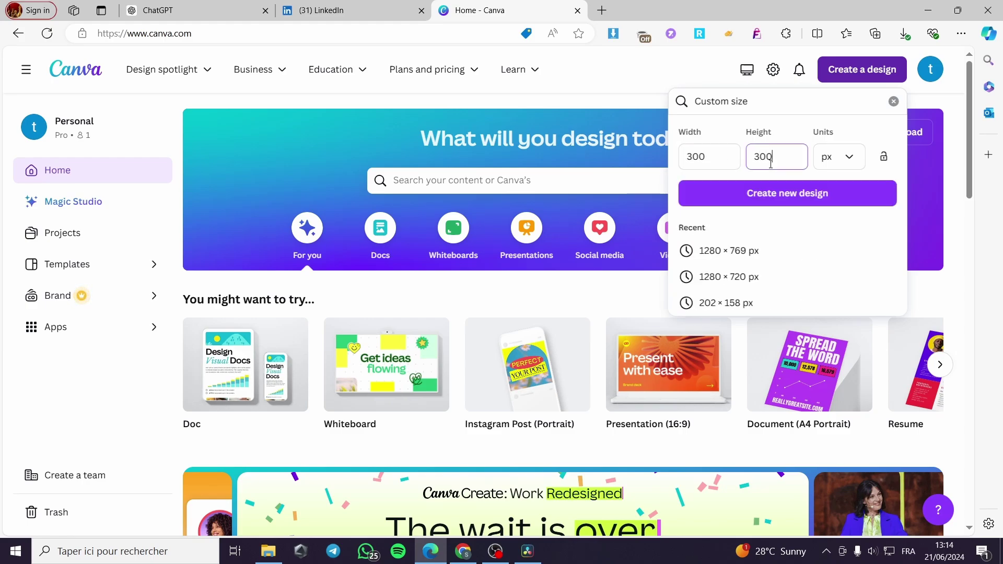
click(772, 194)
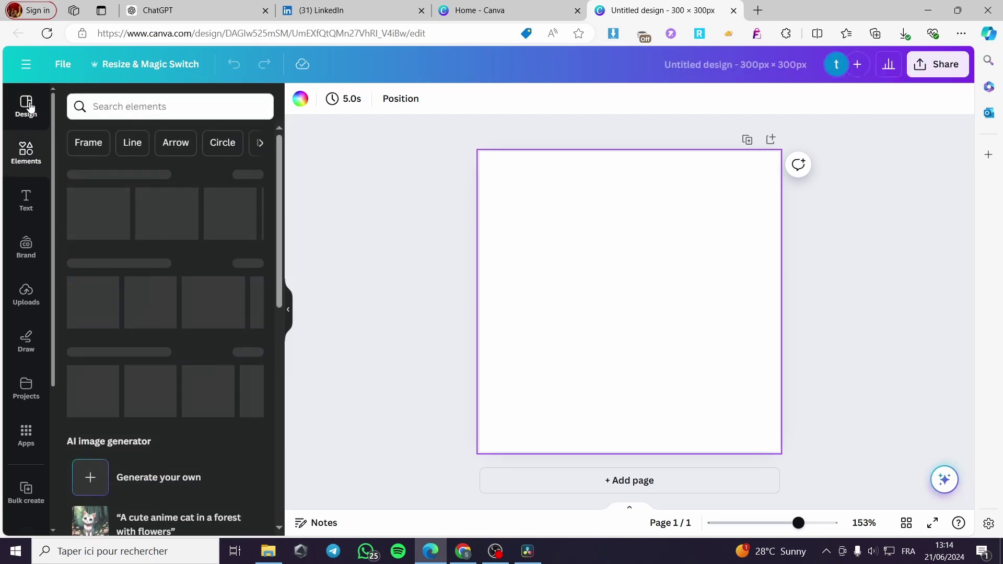
Search Canva templates for 'newsletter', then try the Email newsletter suggestion
click(171, 106)
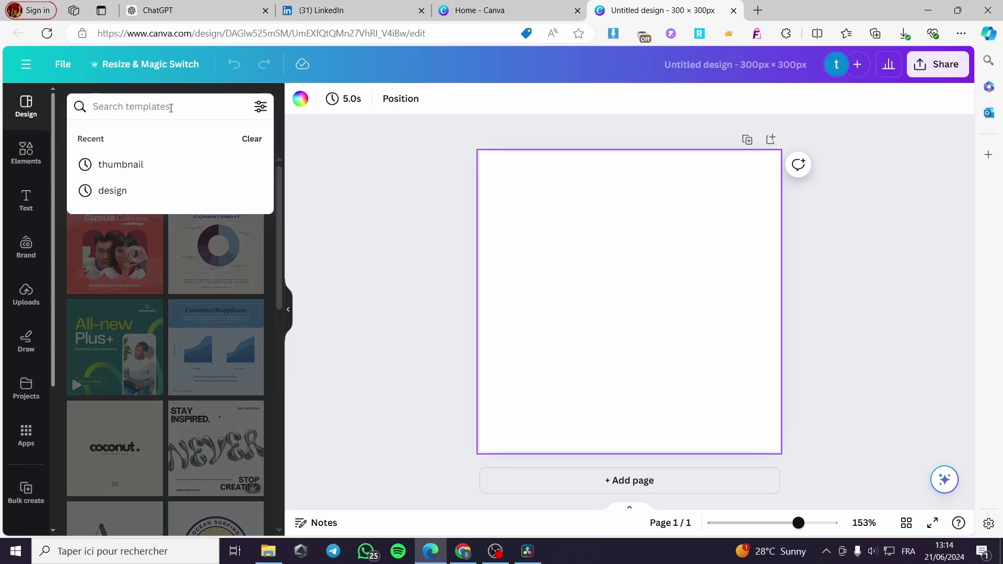
text(news)
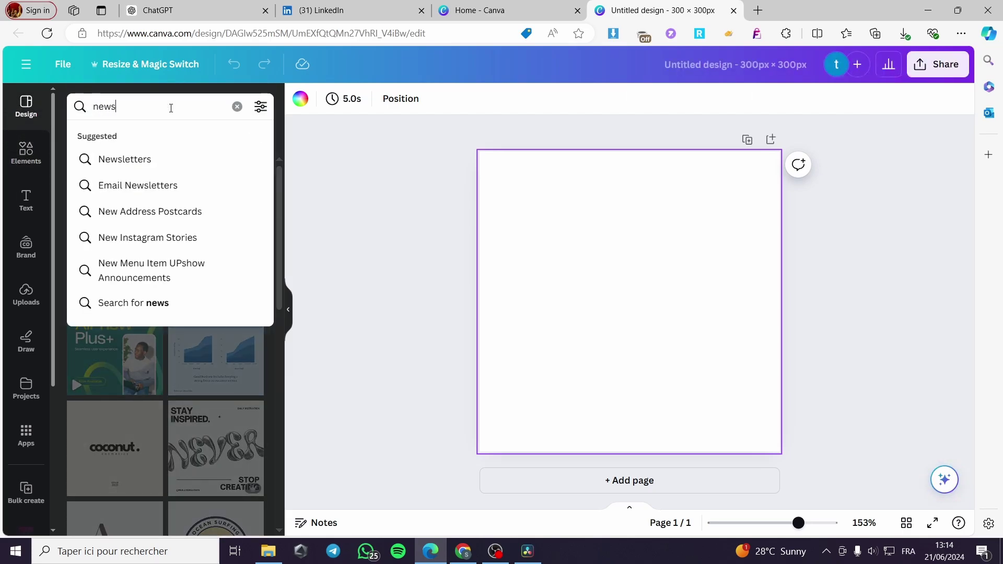
text(letter)
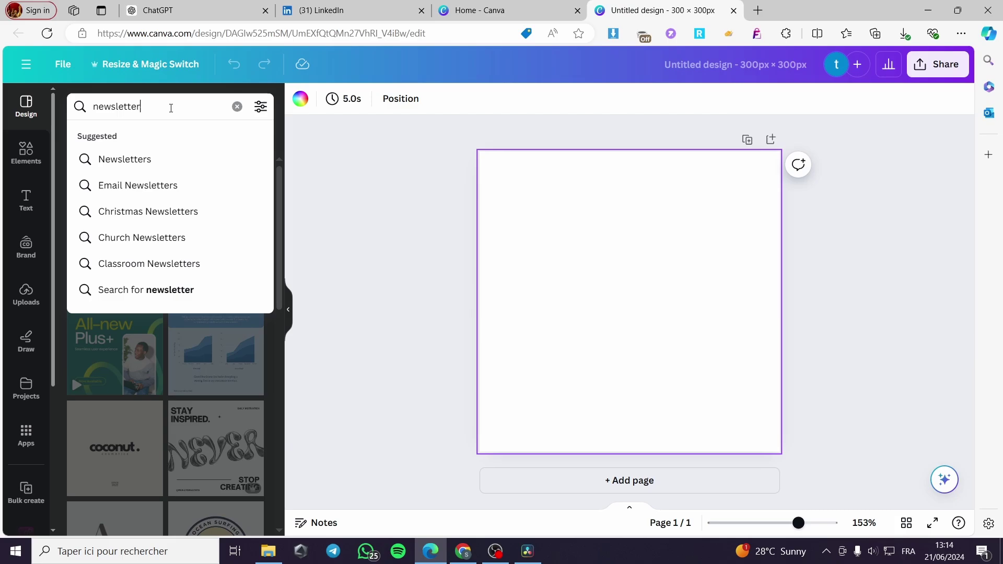
click(152, 160)
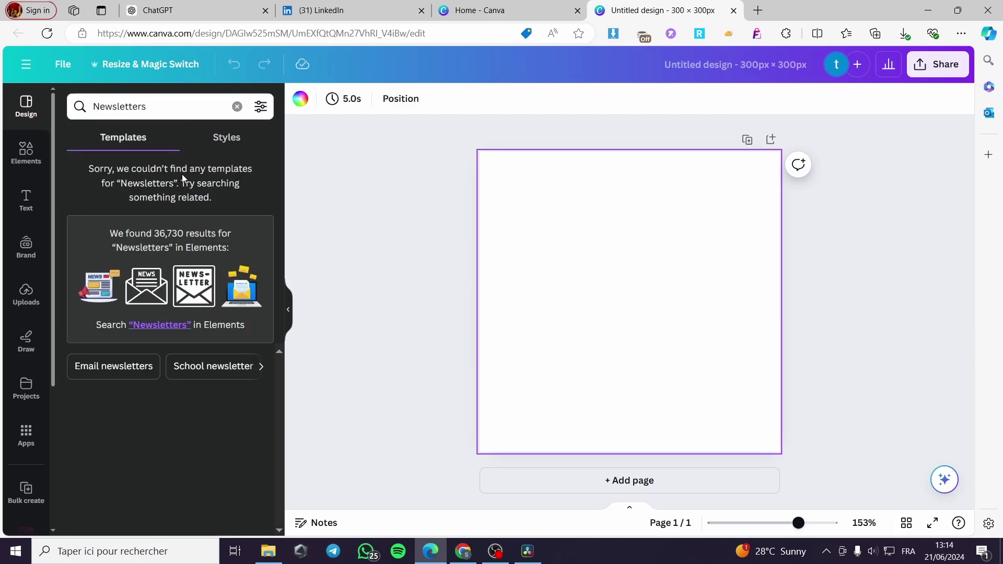
click(166, 103)
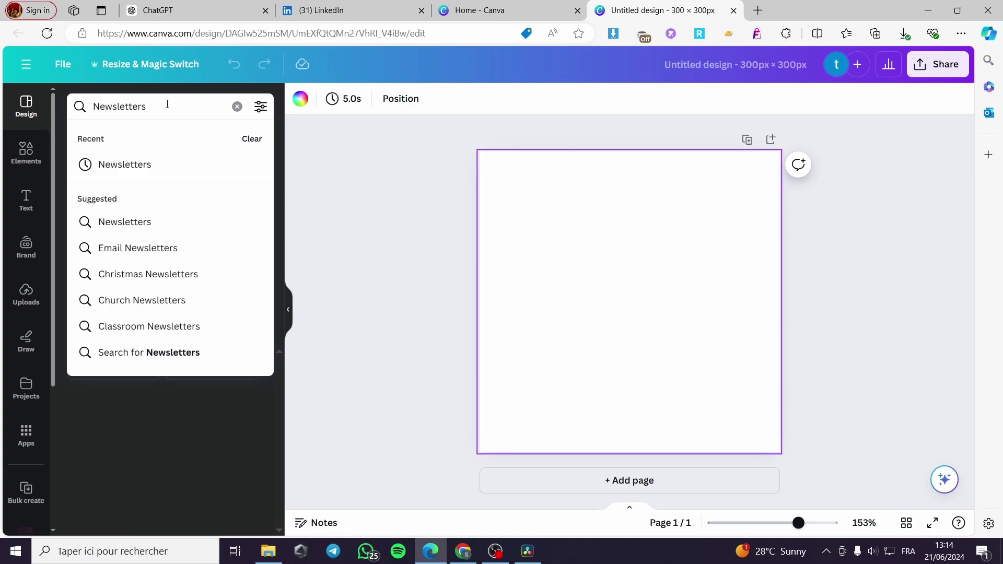
key(Return)
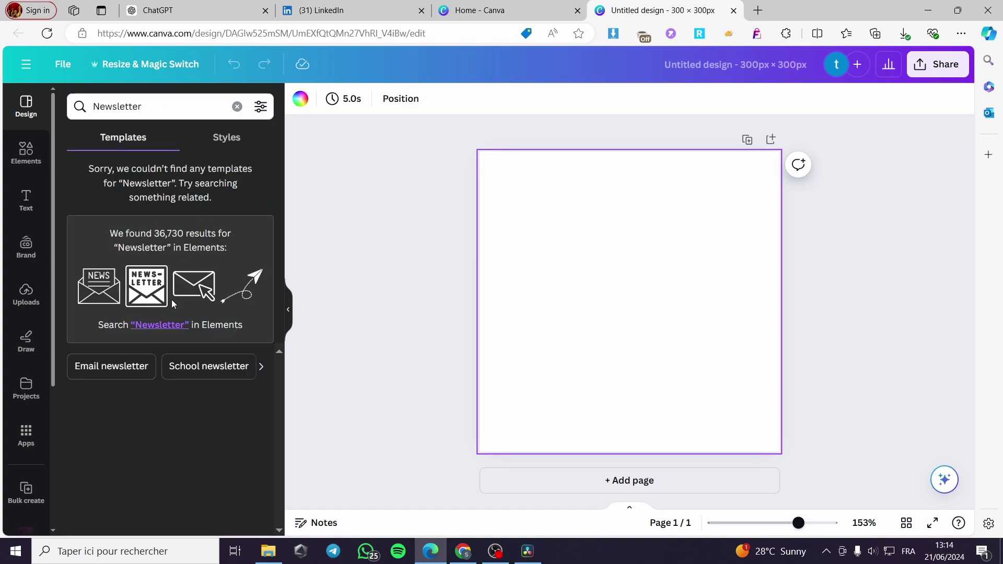
click(153, 375)
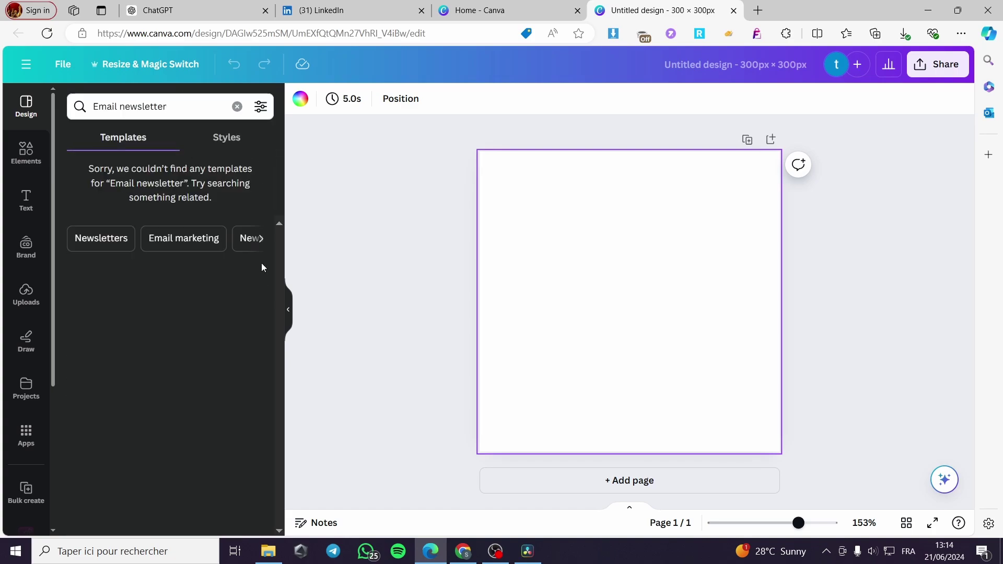
Add a 'Monthly Newsletter' heading, shrink it to one line at size 15, and place it top centre
click(26, 152)
click(26, 199)
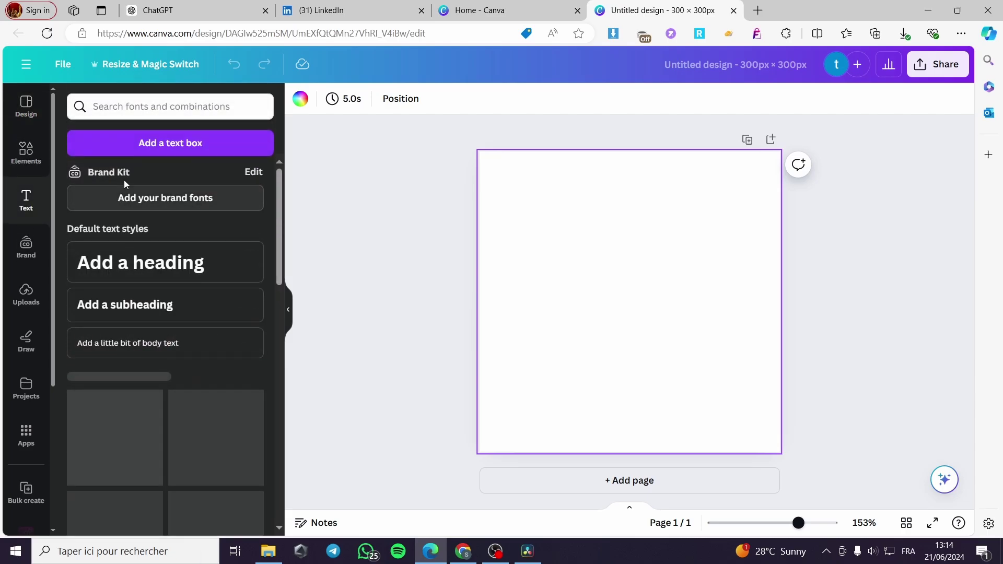
click(182, 110)
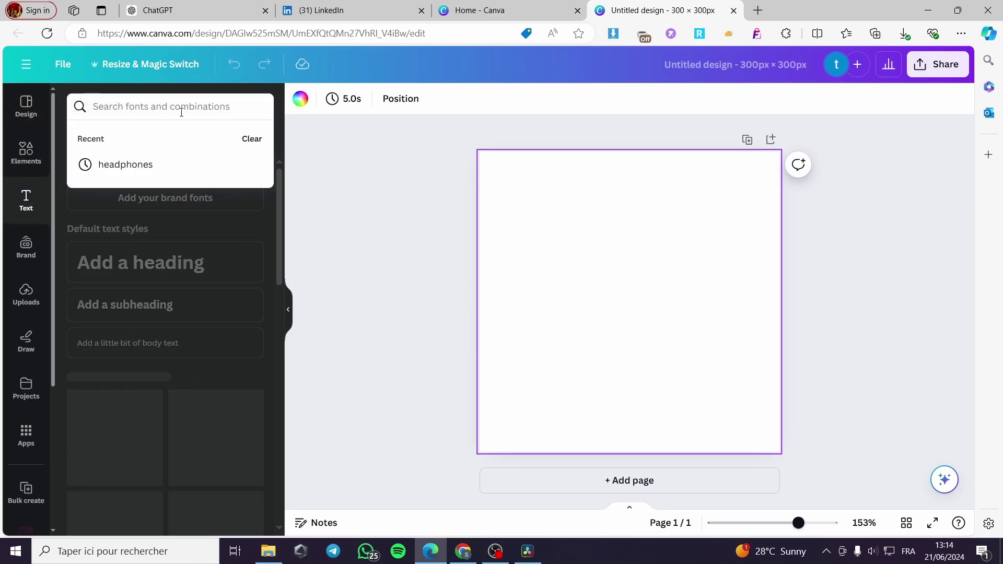
click(222, 246)
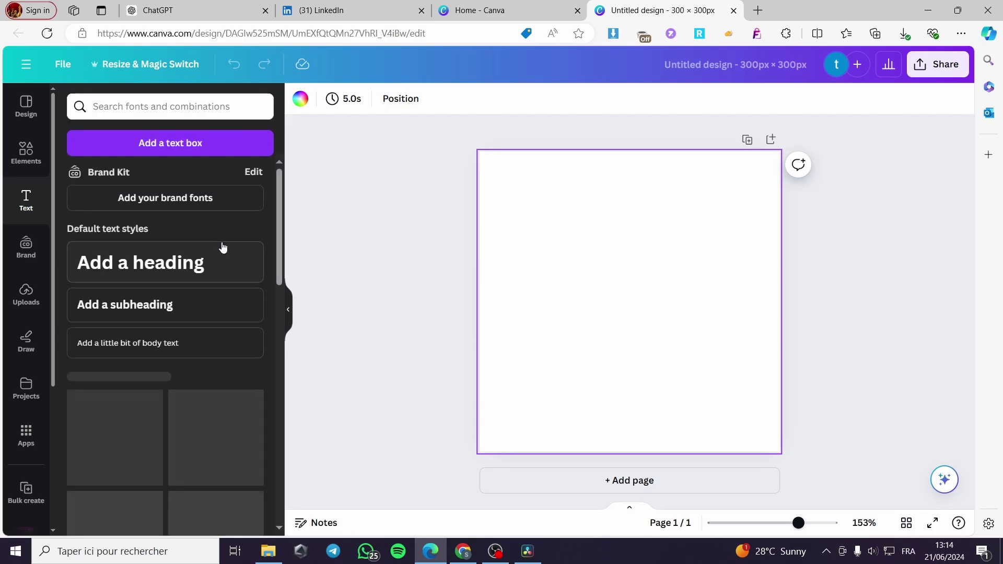
click(159, 266)
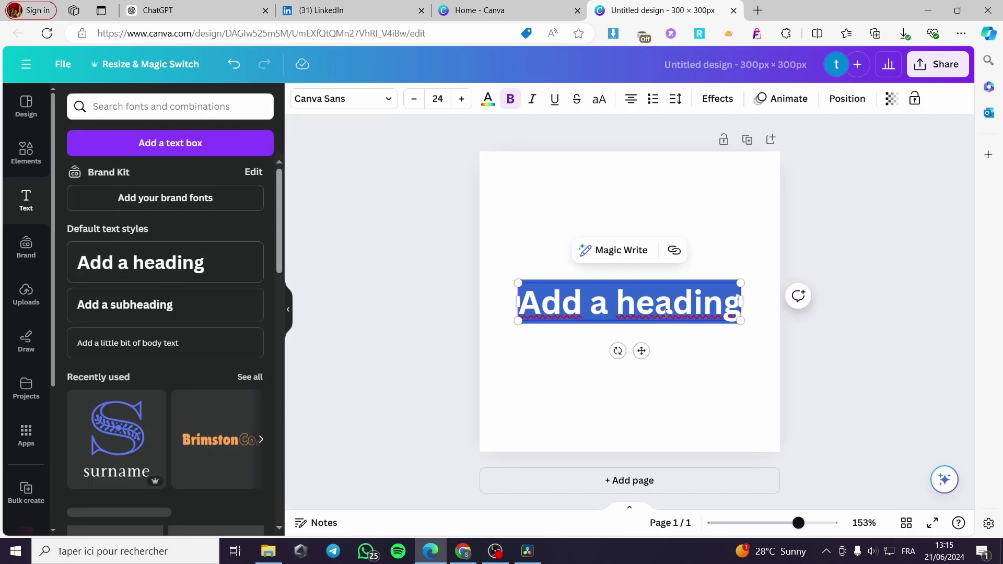
text(Mo)
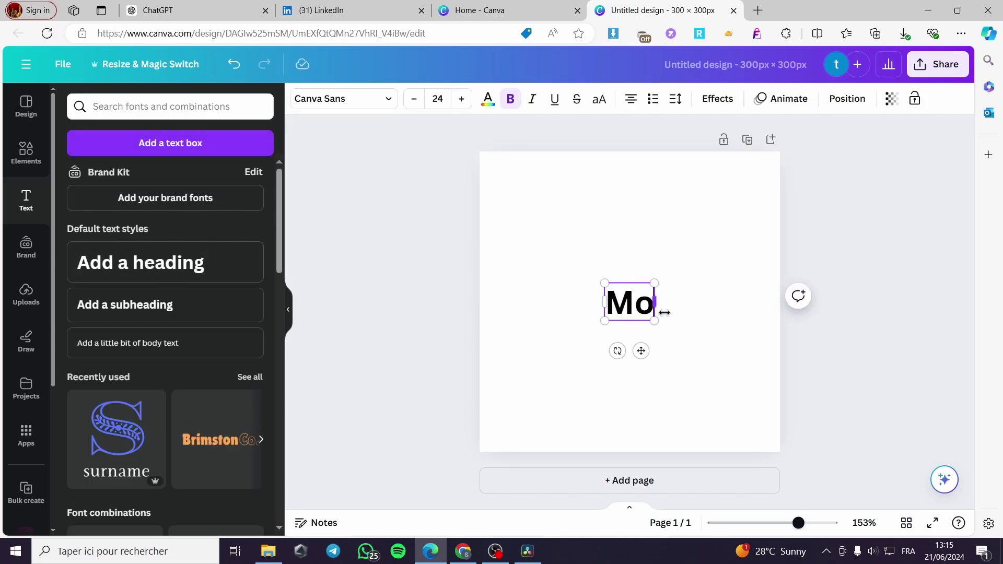
text(nthly N)
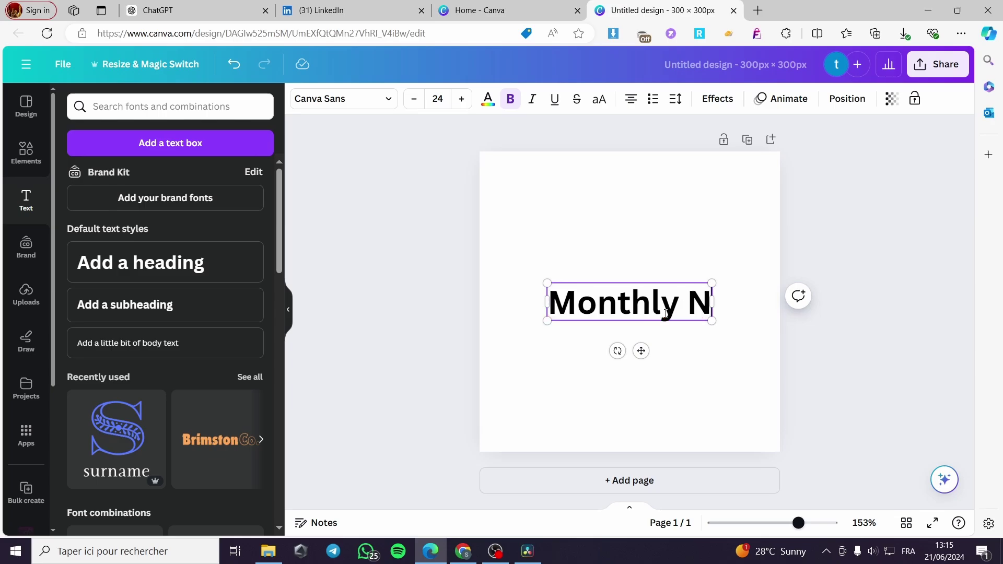
text(ewsletter)
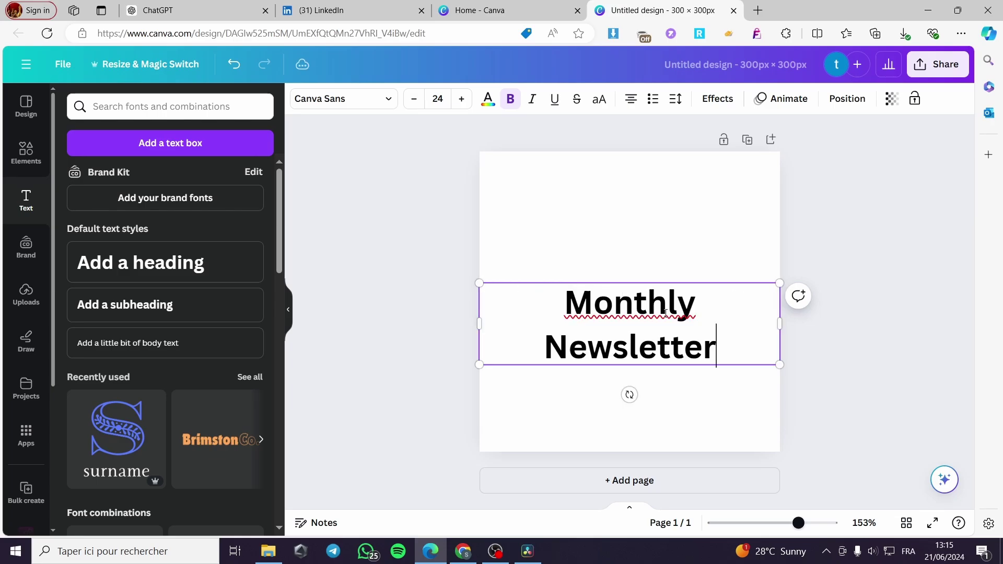
drag(793, 322, 708, 306)
drag(608, 338, 646, 239)
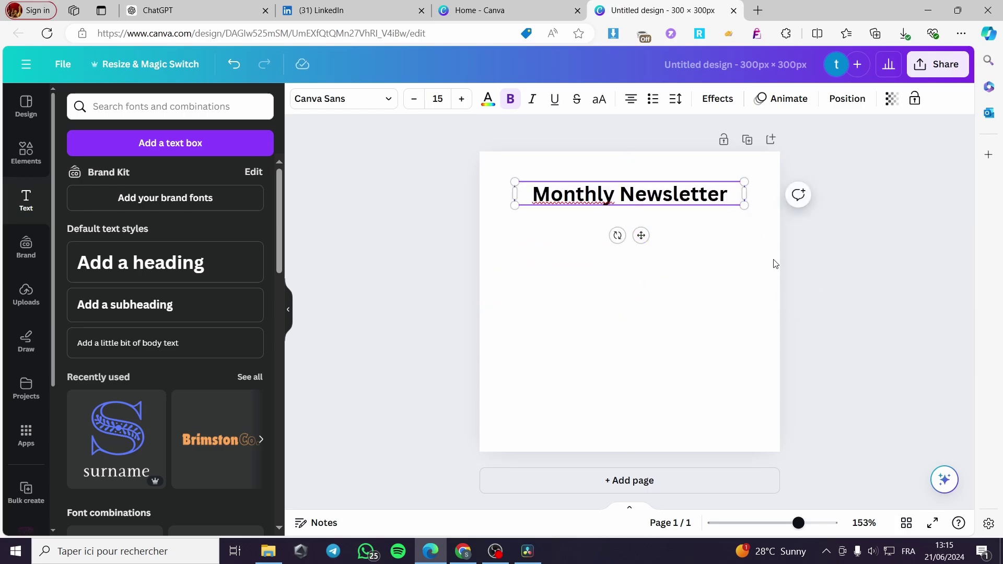
click(817, 264)
click(746, 240)
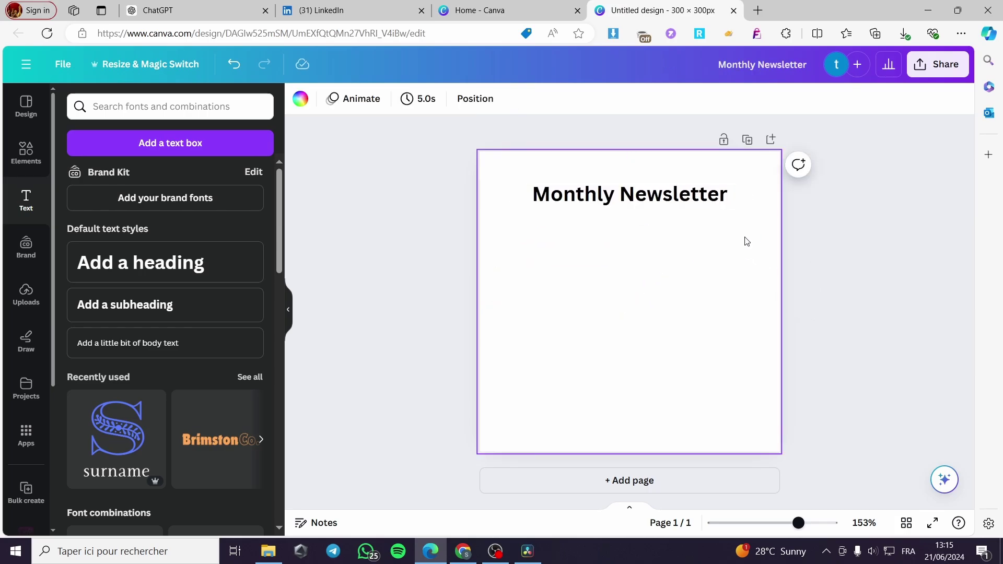
Set the page background colour to dark blue
click(299, 99)
click(181, 392)
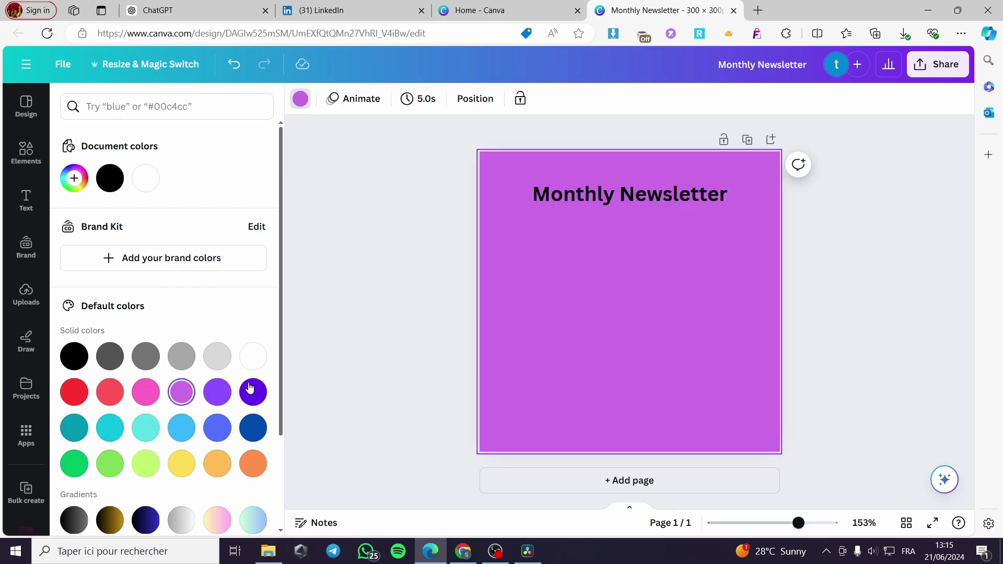
click(253, 391)
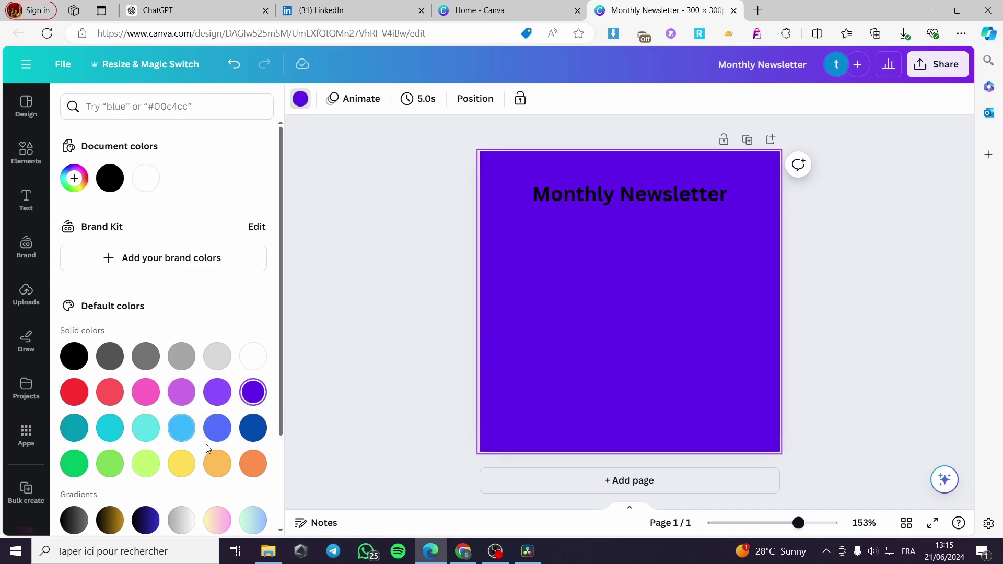
click(253, 427)
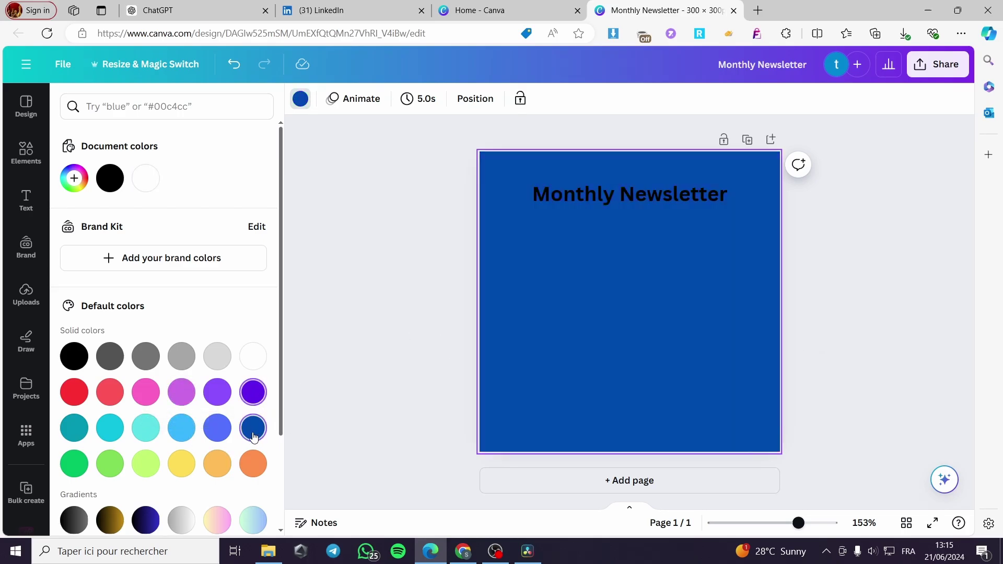
click(251, 469)
click(253, 428)
Make the Monthly Newsletter heading text white
click(701, 201)
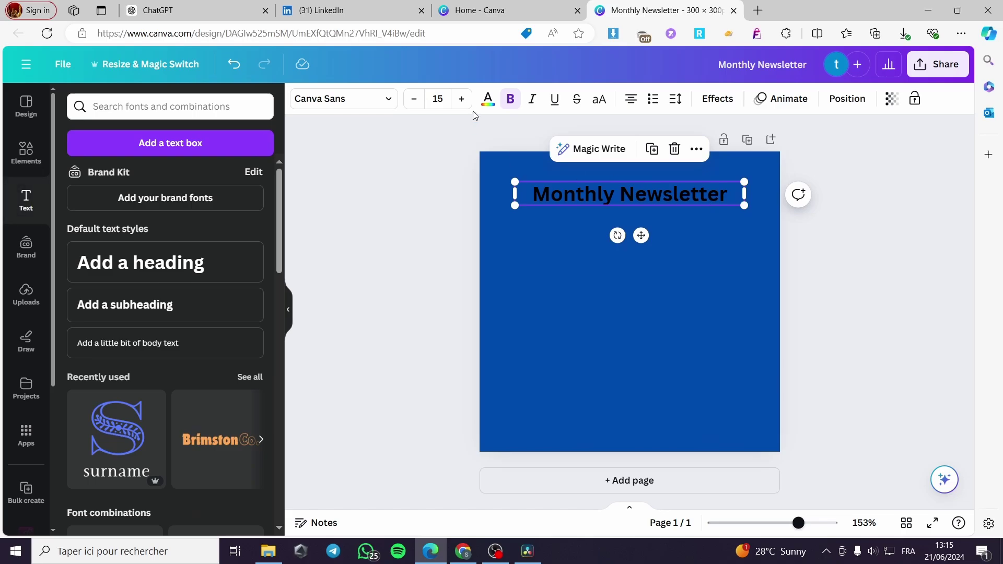
click(488, 98)
click(253, 356)
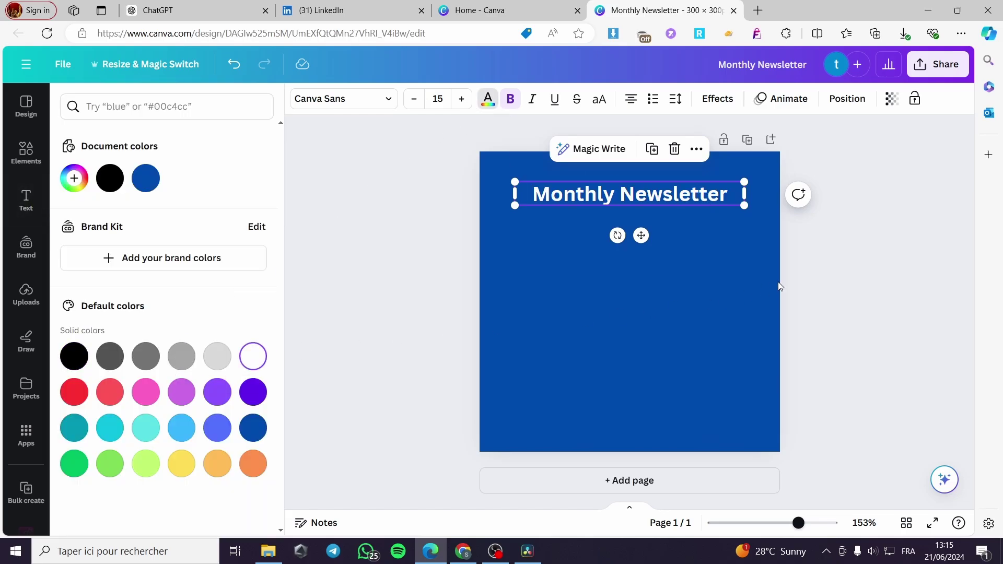
click(818, 274)
click(823, 257)
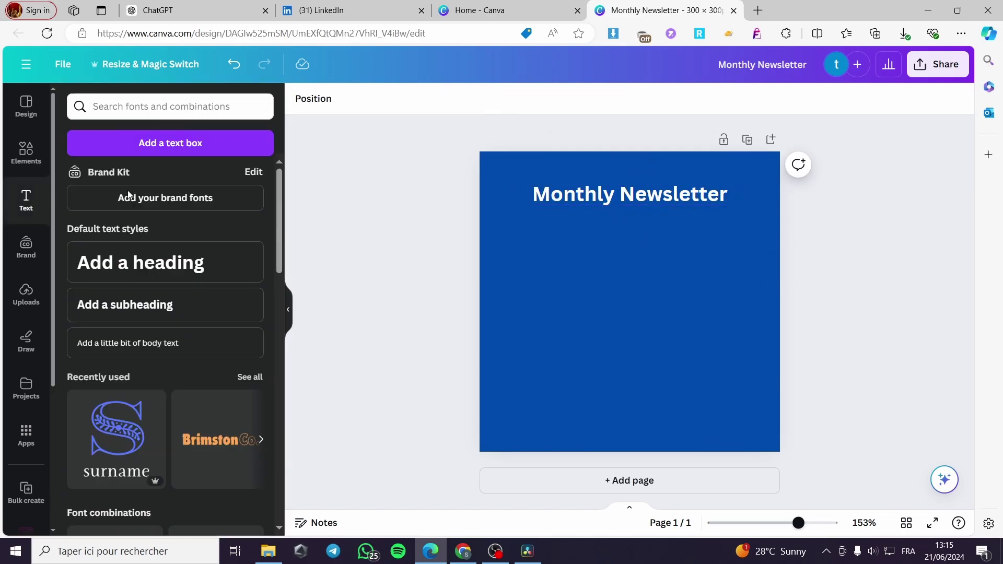
Turn the 'surname' font combination into a small 'JS' monogram in the top-right corner
scroll(119, 313, down, 3)
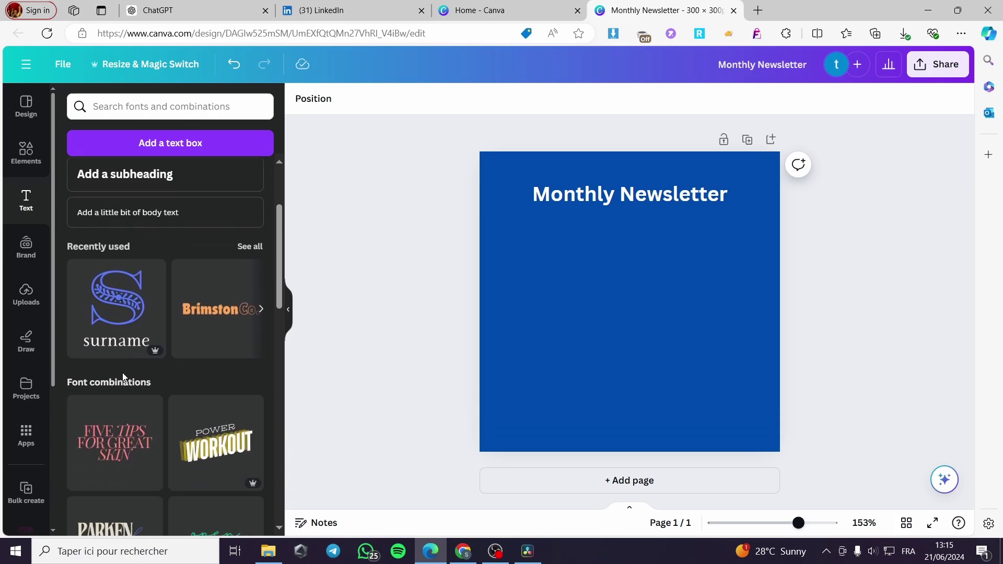
click(118, 309)
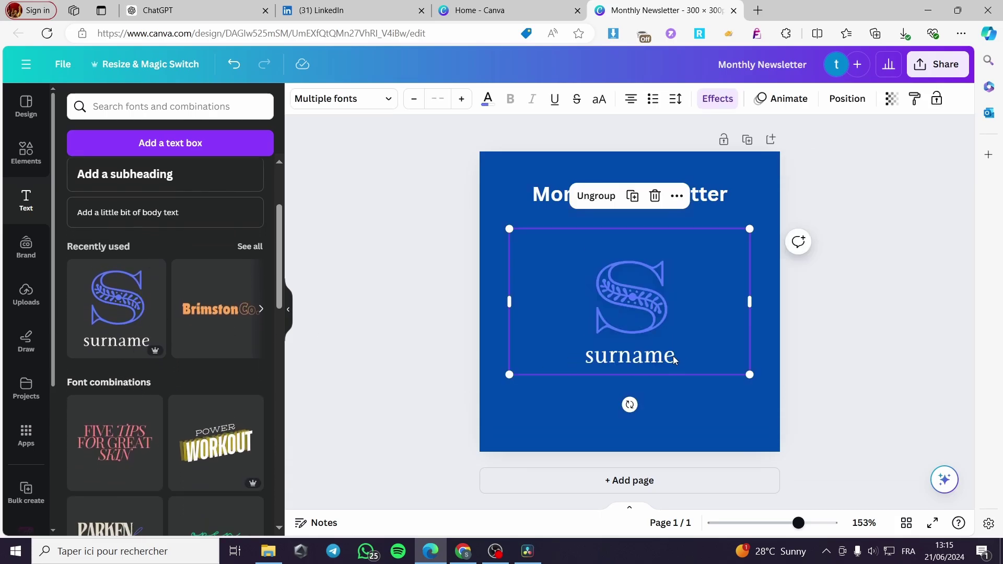
click(674, 360)
click(698, 310)
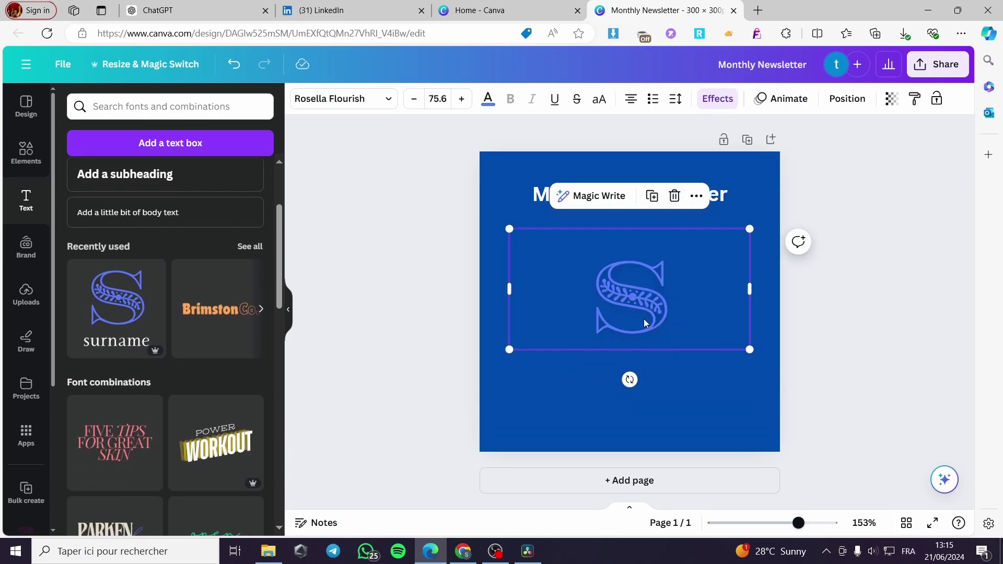
double_click(649, 307)
text(JS)
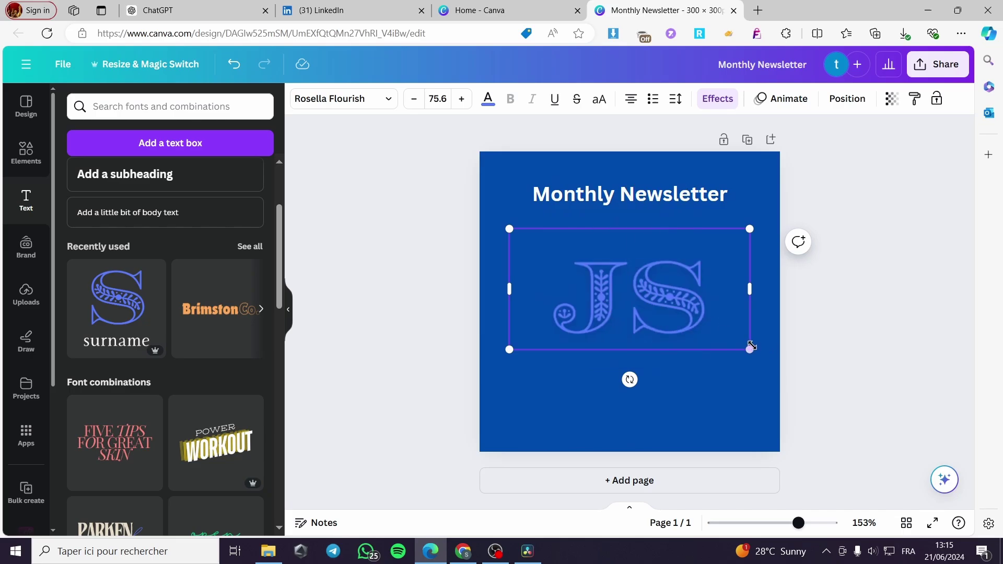
drag(750, 346, 766, 214)
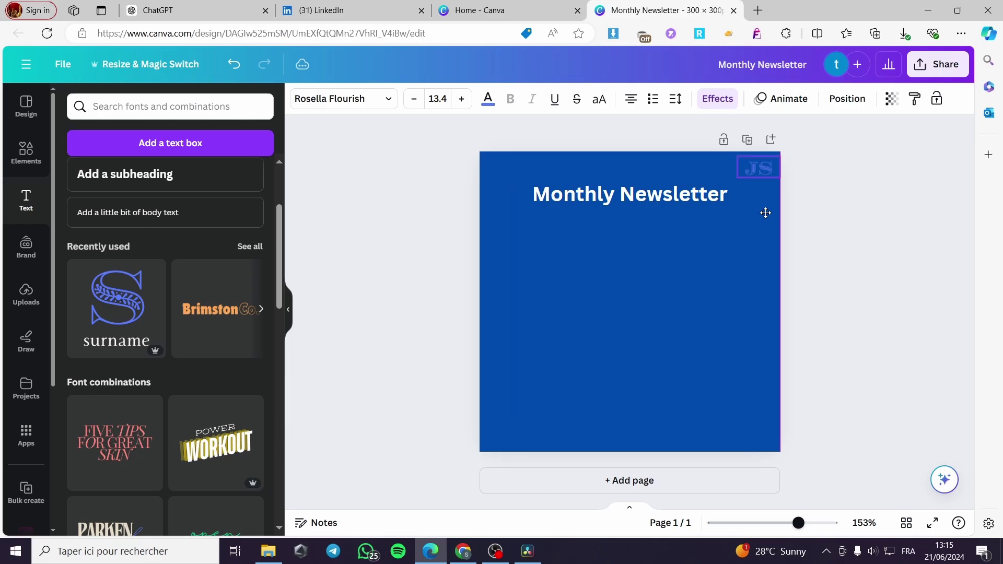
Colour the JS monogram text orange
click(487, 100)
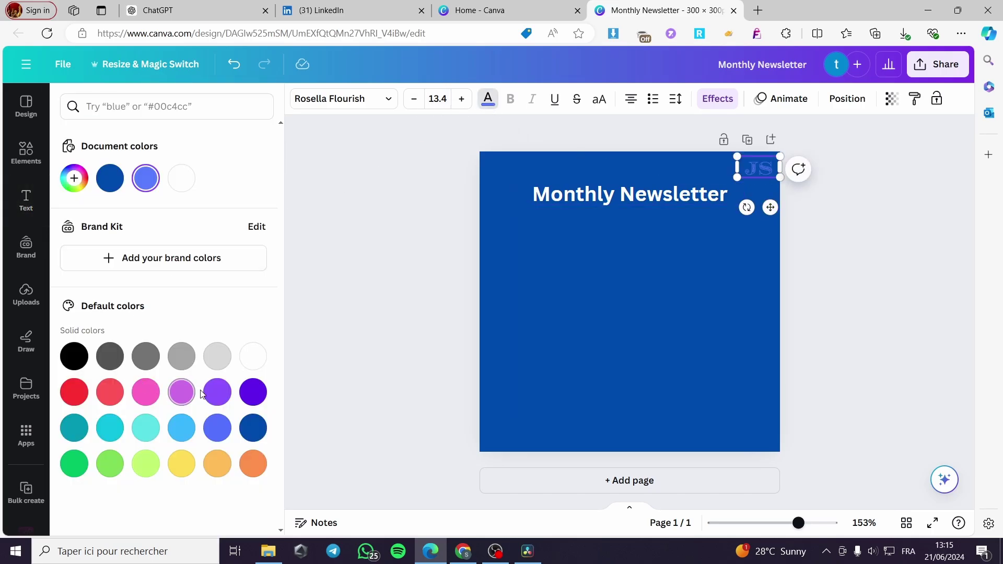
click(253, 464)
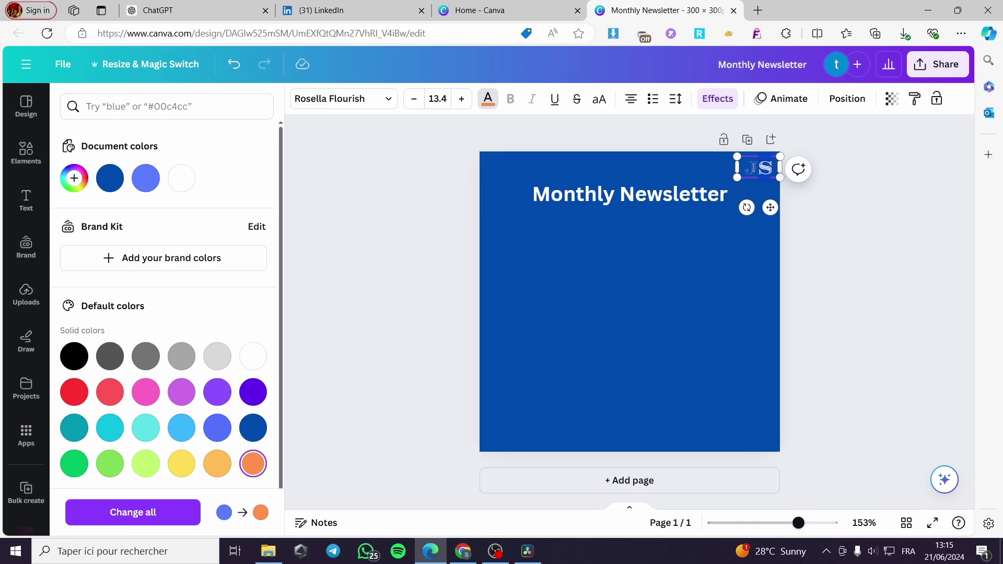
key(ctrl+z)
click(254, 465)
click(869, 311)
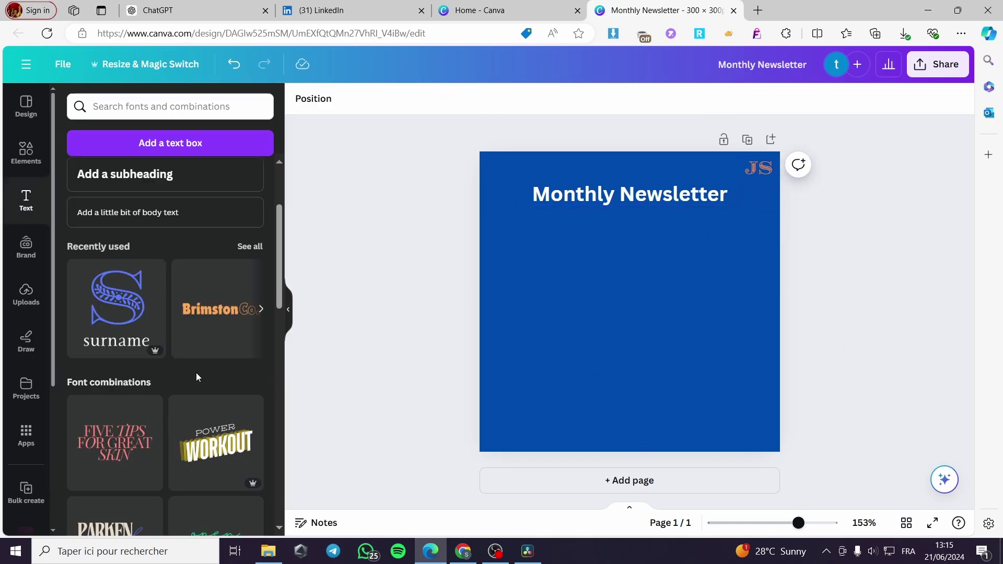
Search the Elements Graphics library for 'letter'
click(183, 110)
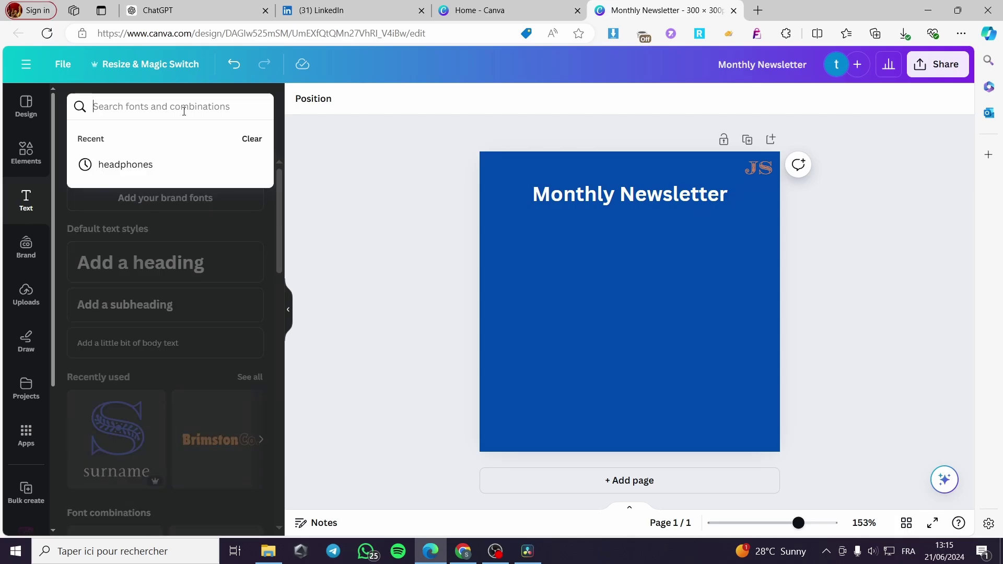
click(26, 152)
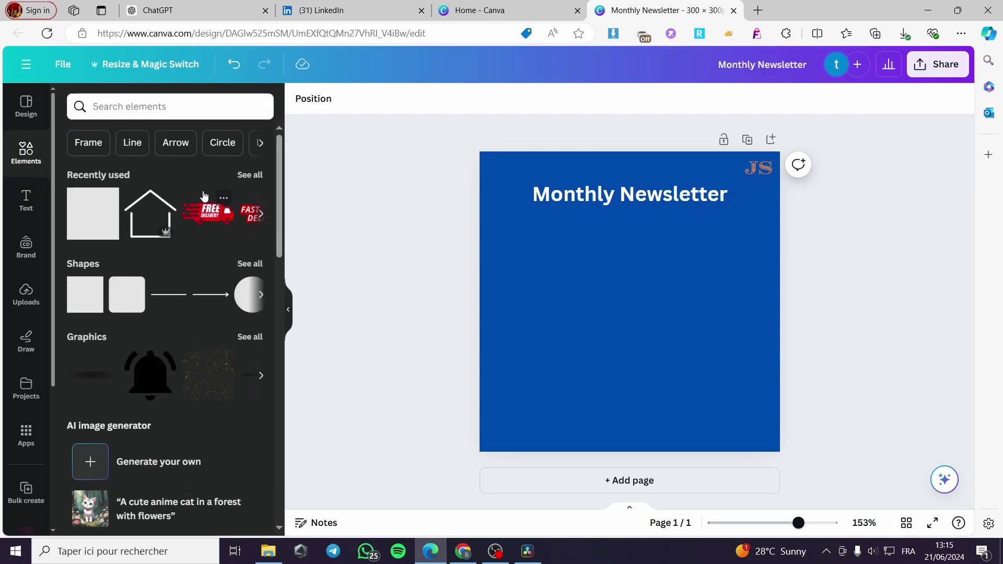
click(196, 109)
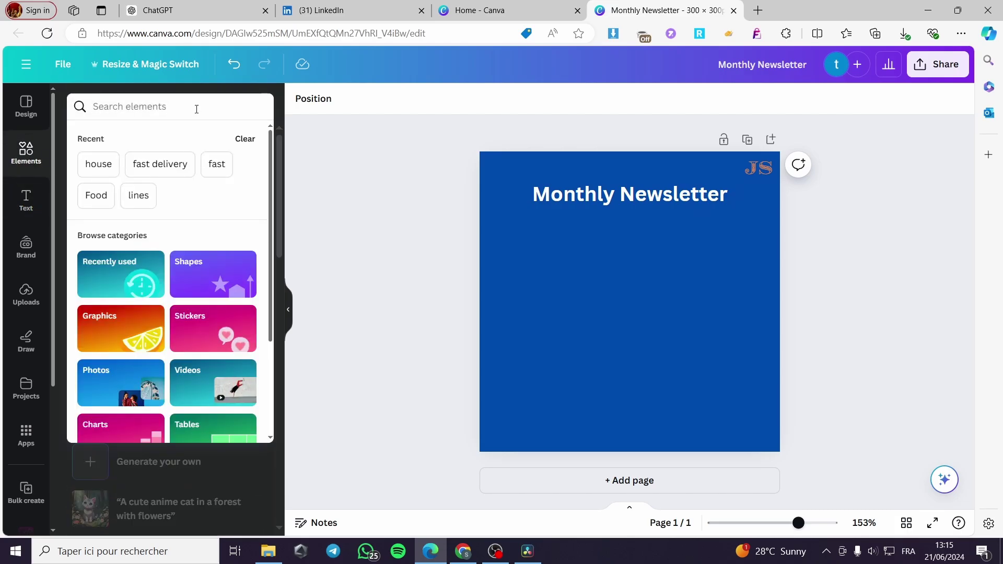
click(125, 337)
click(165, 124)
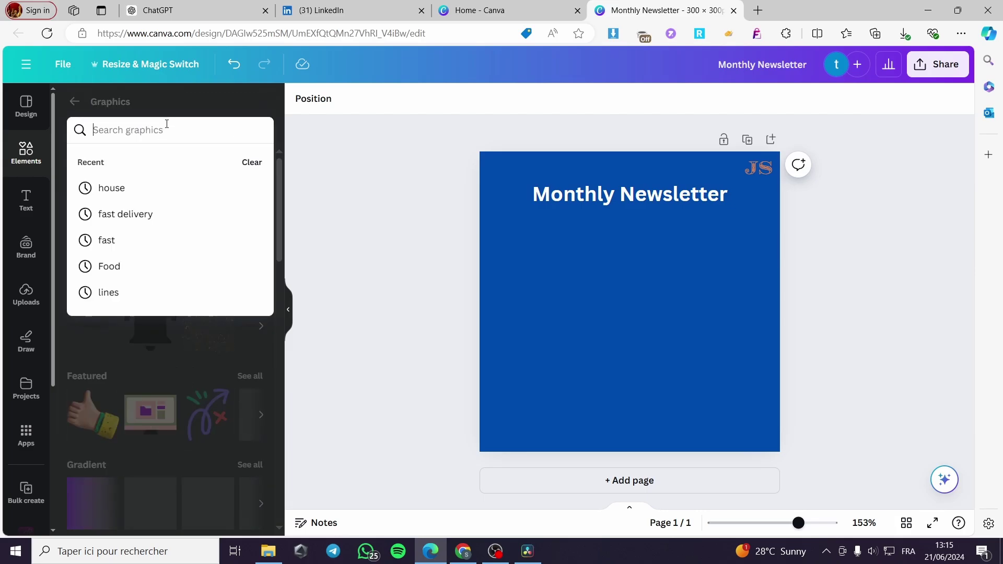
text(letters)
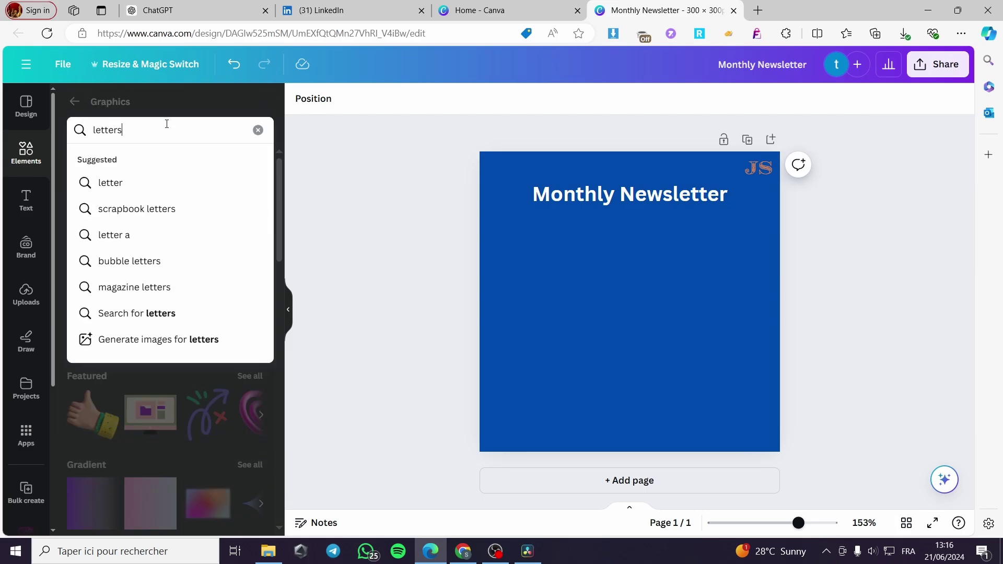
key(Return)
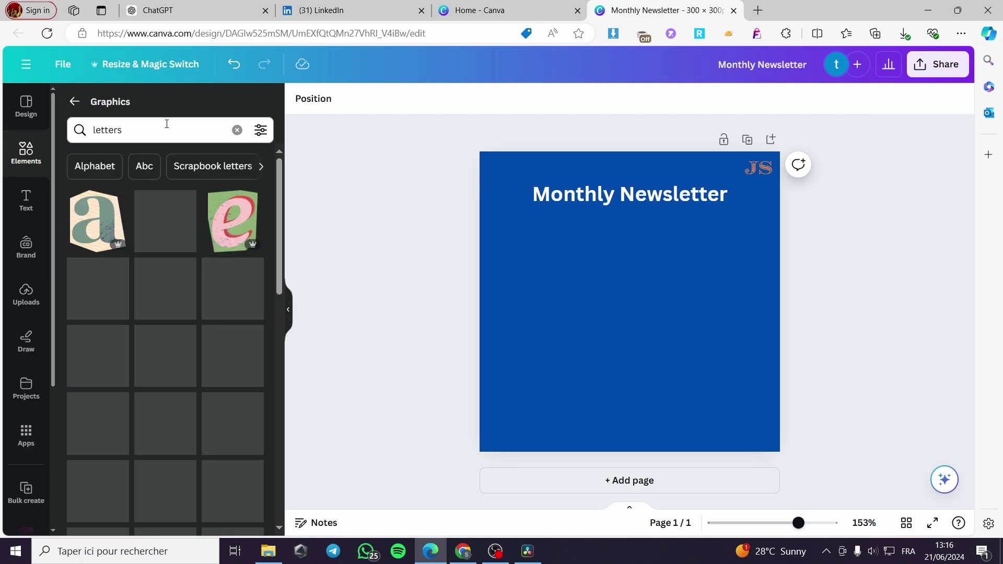
click(165, 135)
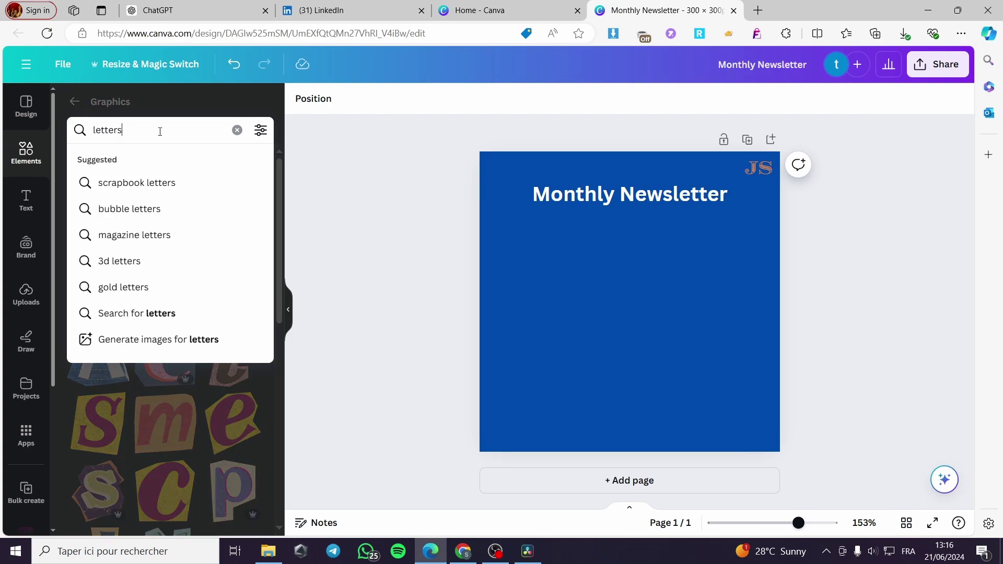
key(BackSpace)
key(Return)
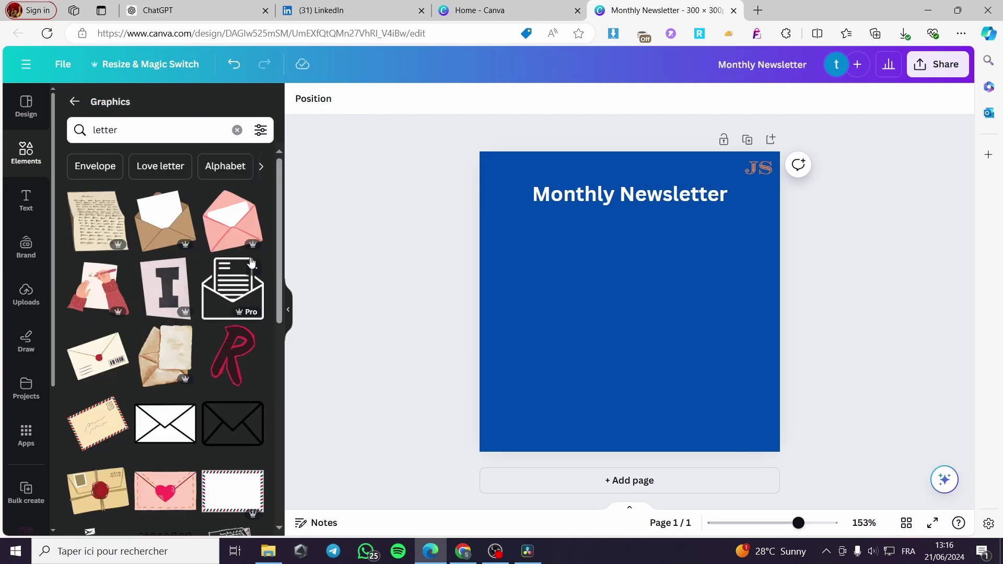
Add the brown envelope graphic, shrink it, and place it beside the heading
click(169, 222)
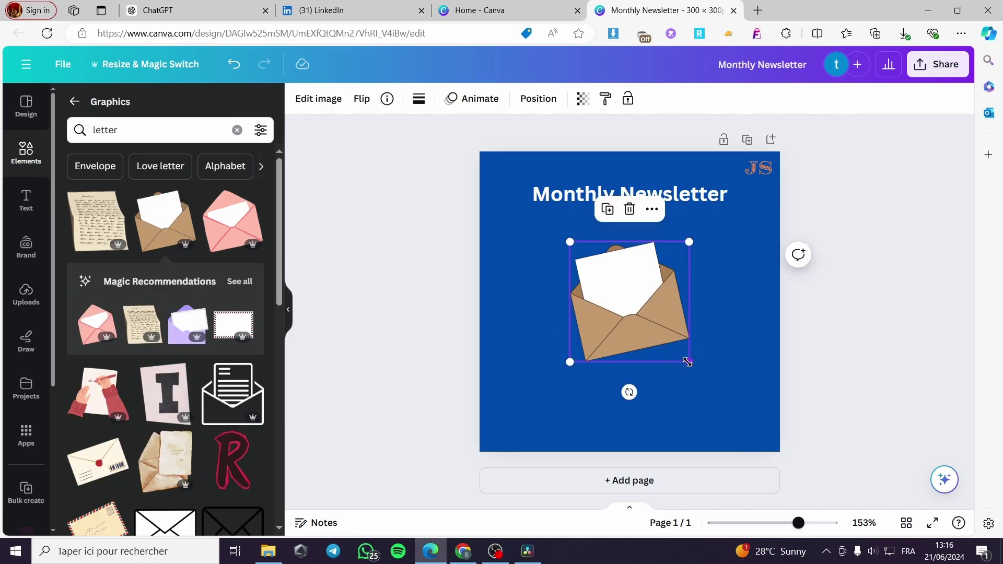
drag(688, 360, 772, 252)
click(739, 347)
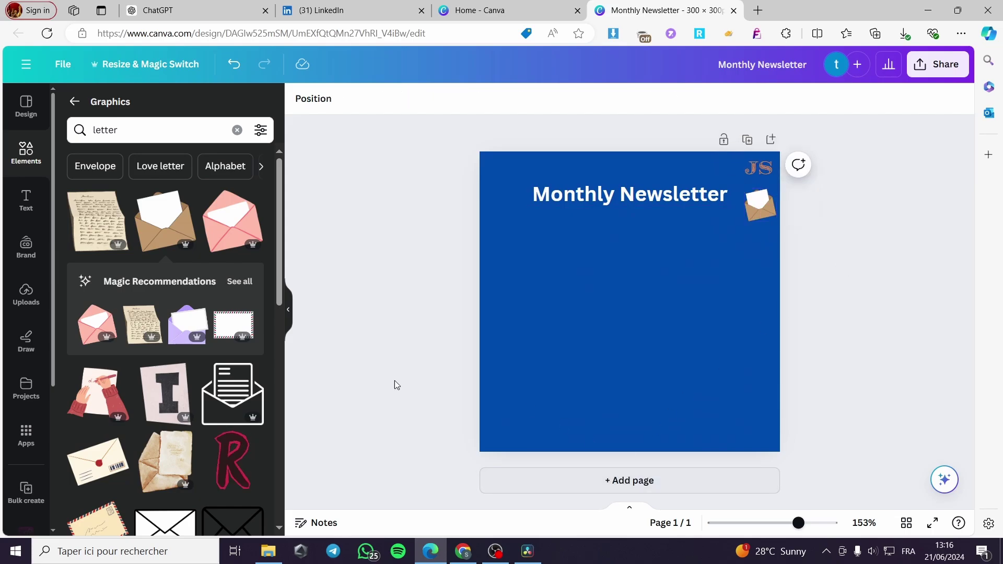
Add a white square from Elements and stretch it to about 249 × 171 below the heading
click(29, 150)
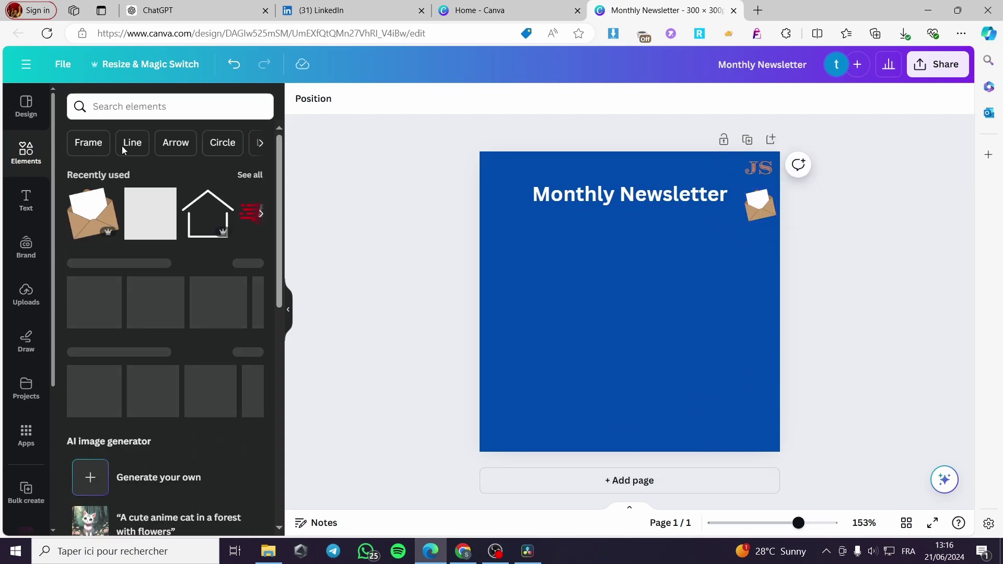
click(148, 213)
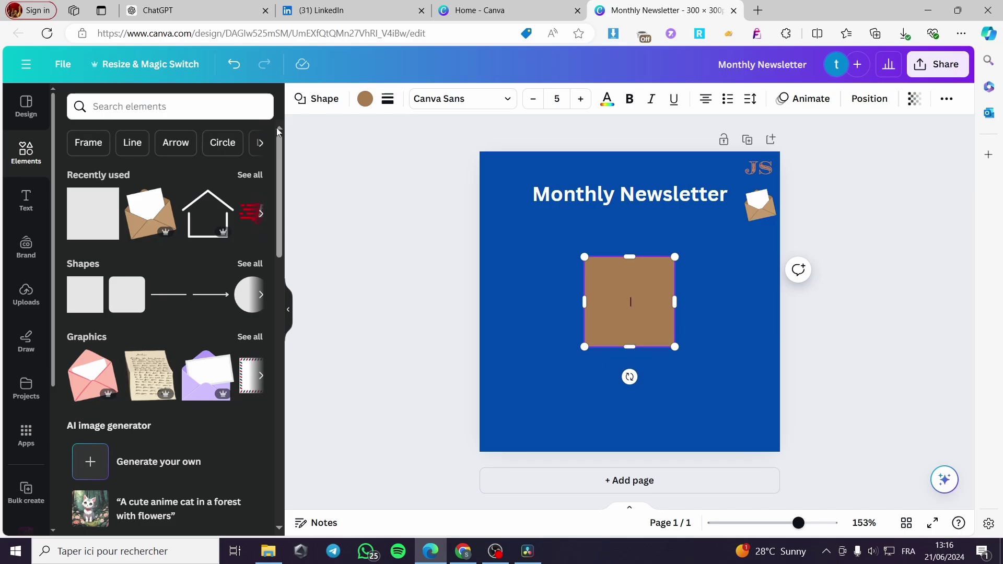
click(365, 99)
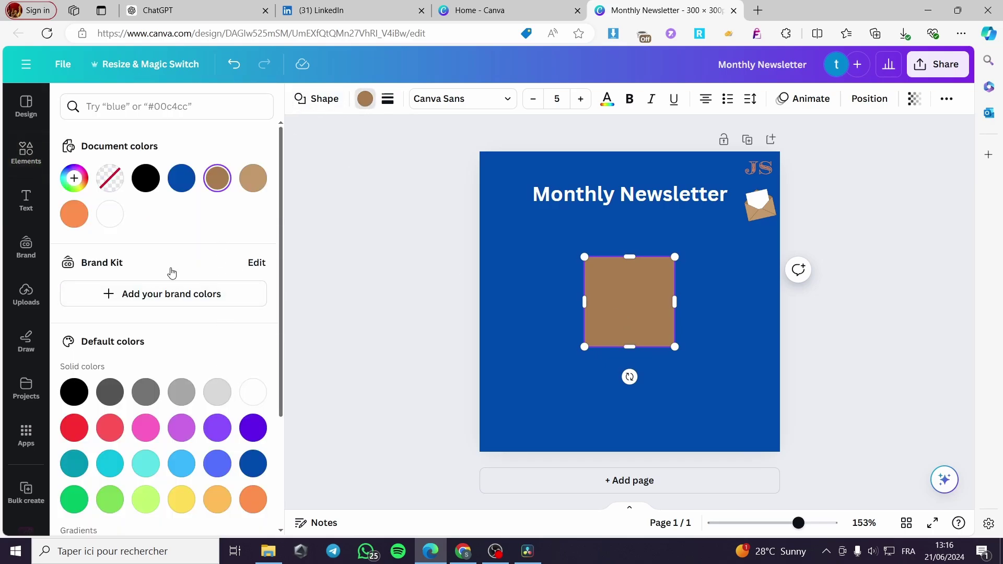
click(110, 214)
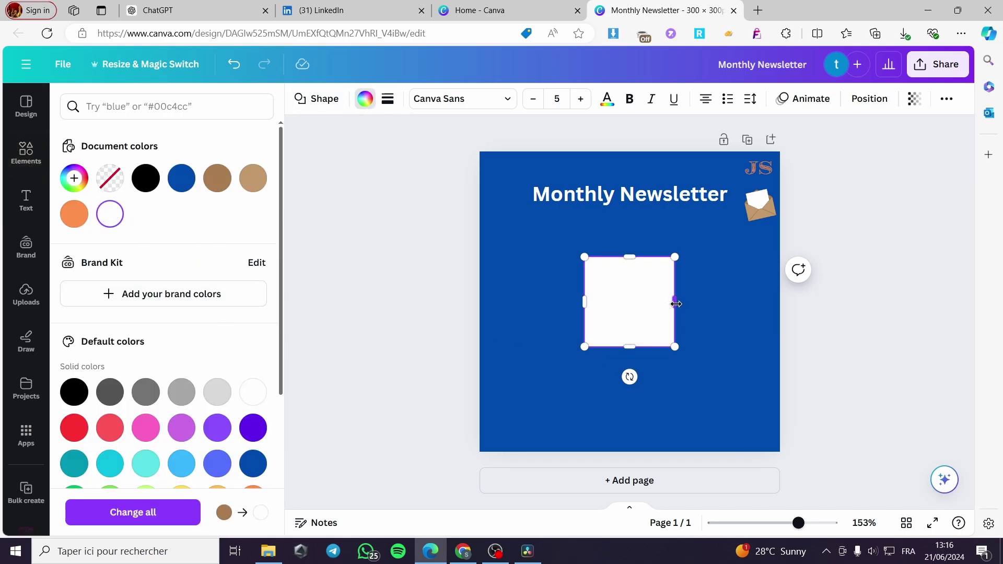
drag(676, 303, 602, 309)
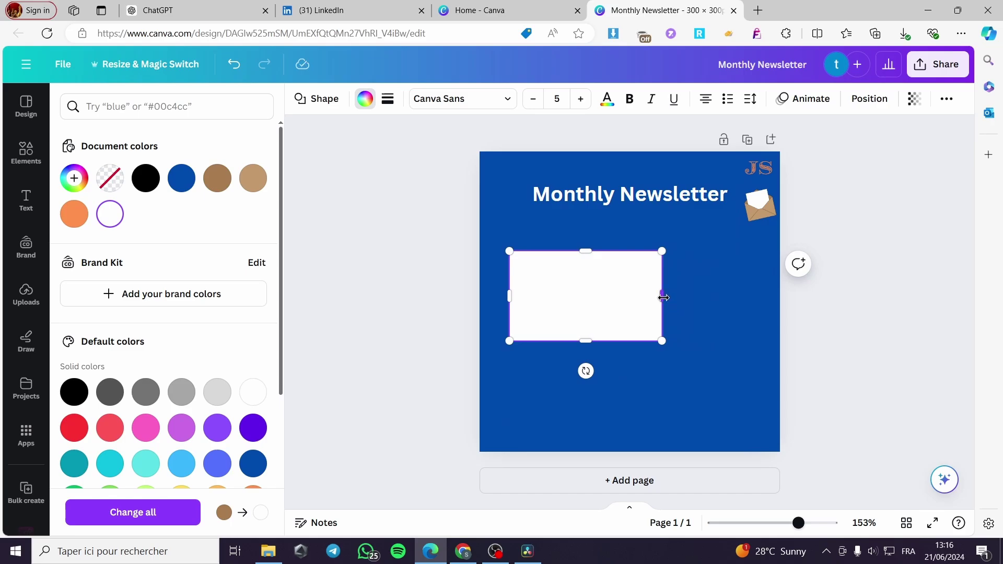
drag(664, 298, 759, 298)
drag(633, 343, 638, 419)
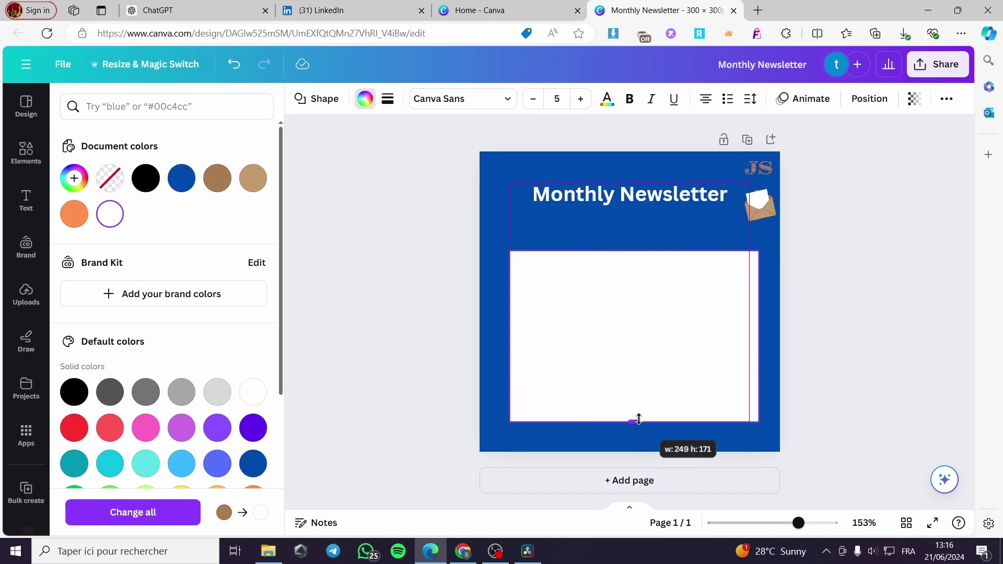
In ChatGPT, send a prompt asking for an example news summary
click(164, 9)
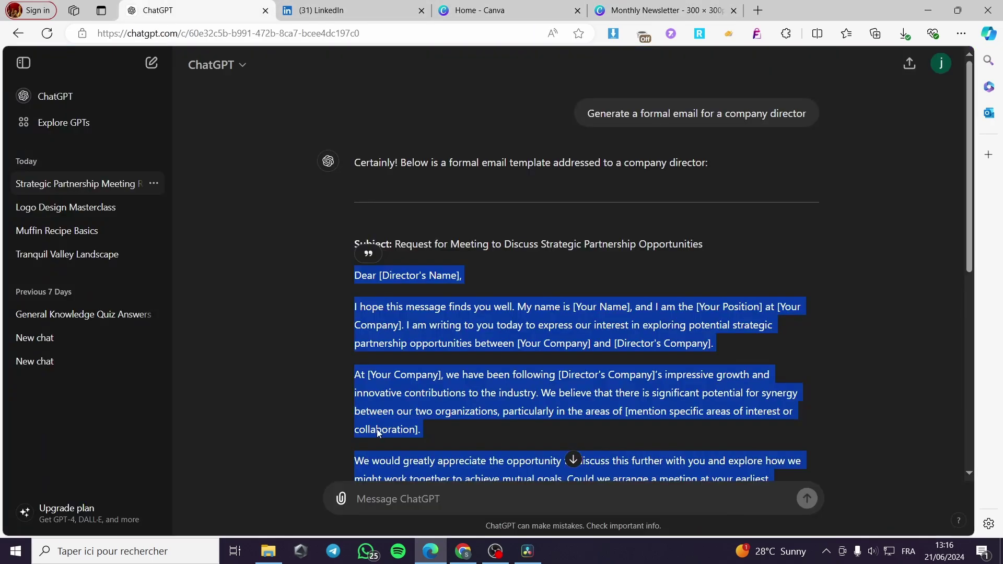
click(451, 501)
scroll(411, 490, down, 7)
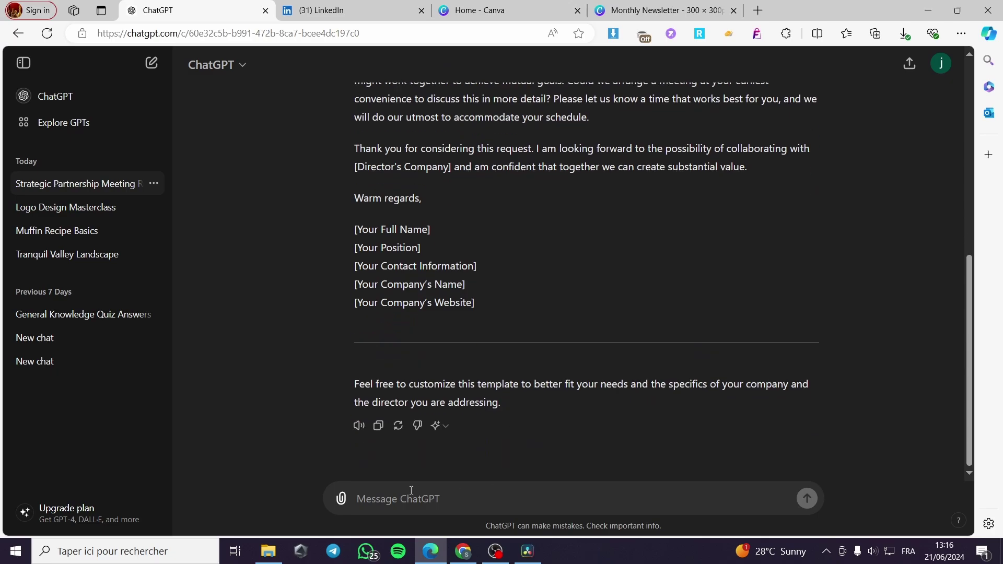
text(Wr)
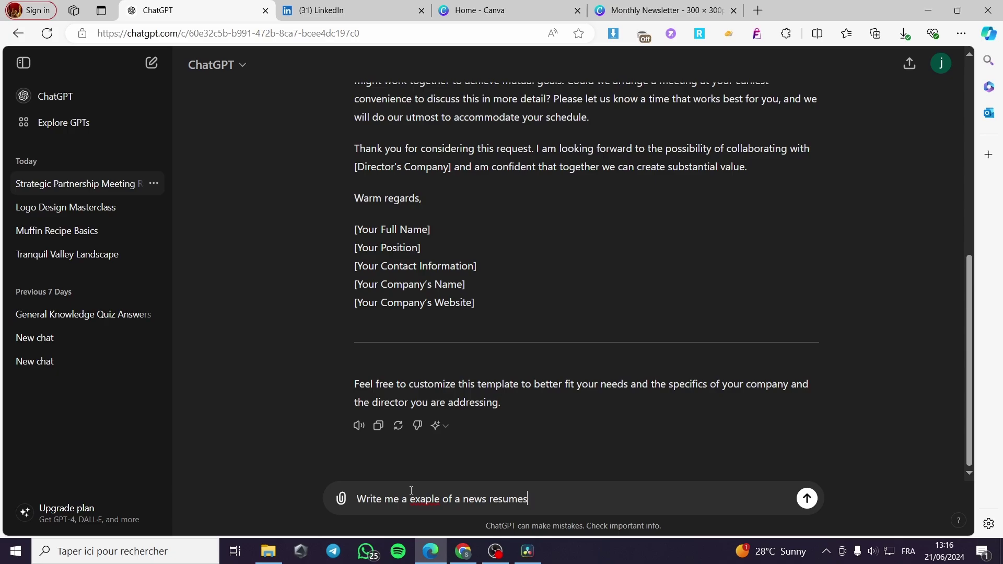
key(Return)
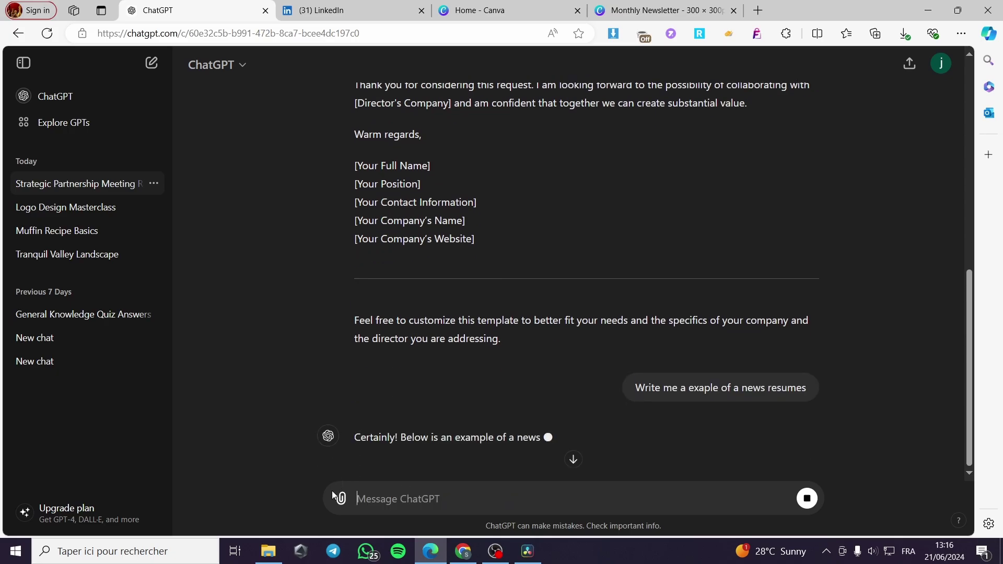
Stop the Global Climate Summit 2024 reply, copy its text, and return to Canva
scroll(505, 406, down, 2)
scroll(504, 407, down, 2)
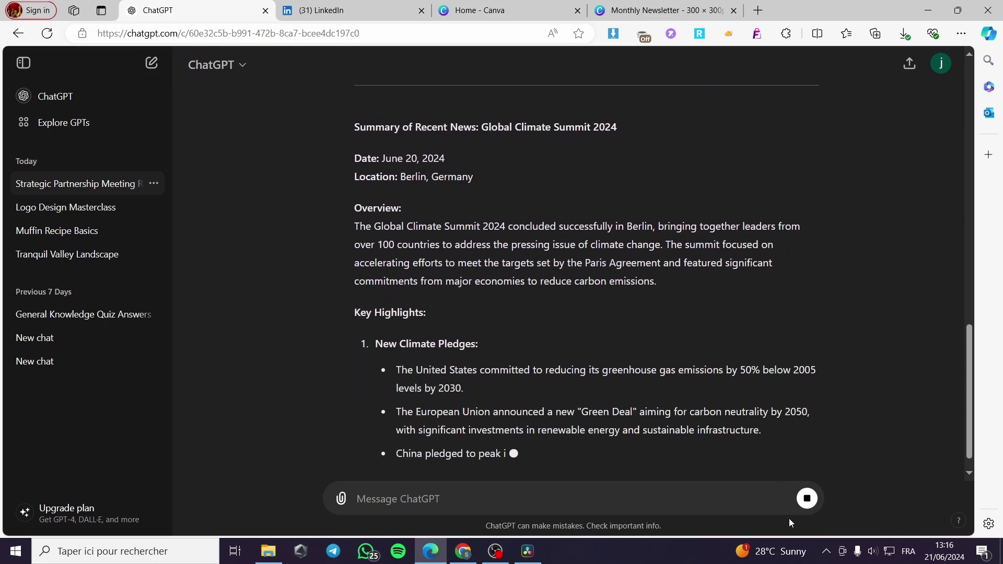
click(807, 498)
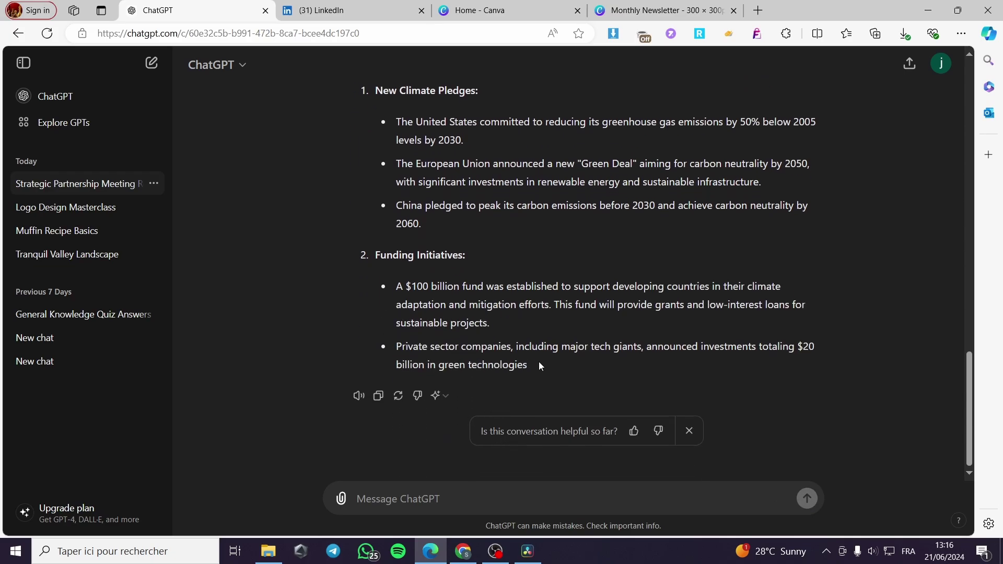
drag(473, 242, 369, 260)
scroll(410, 223, up, 7)
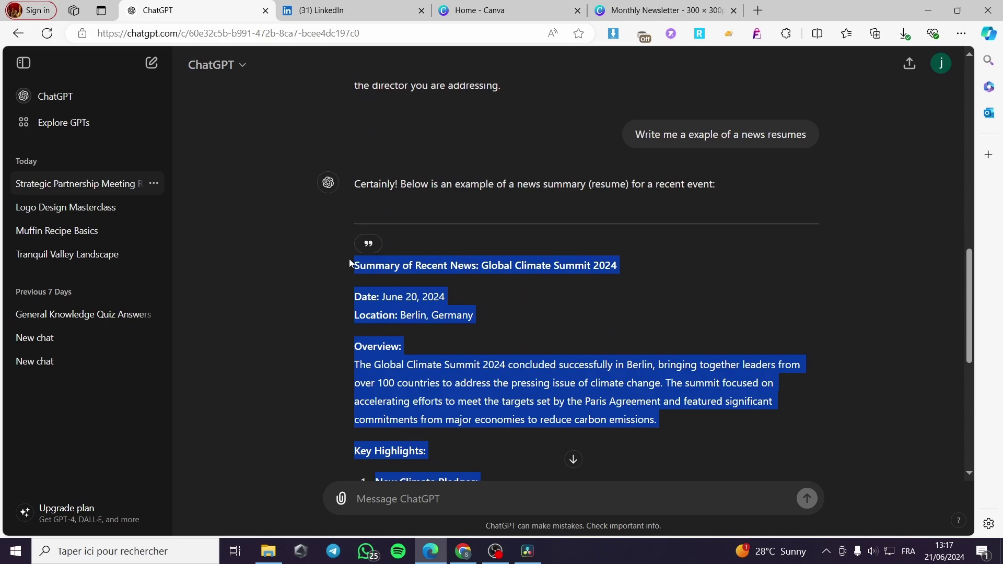
click(654, 5)
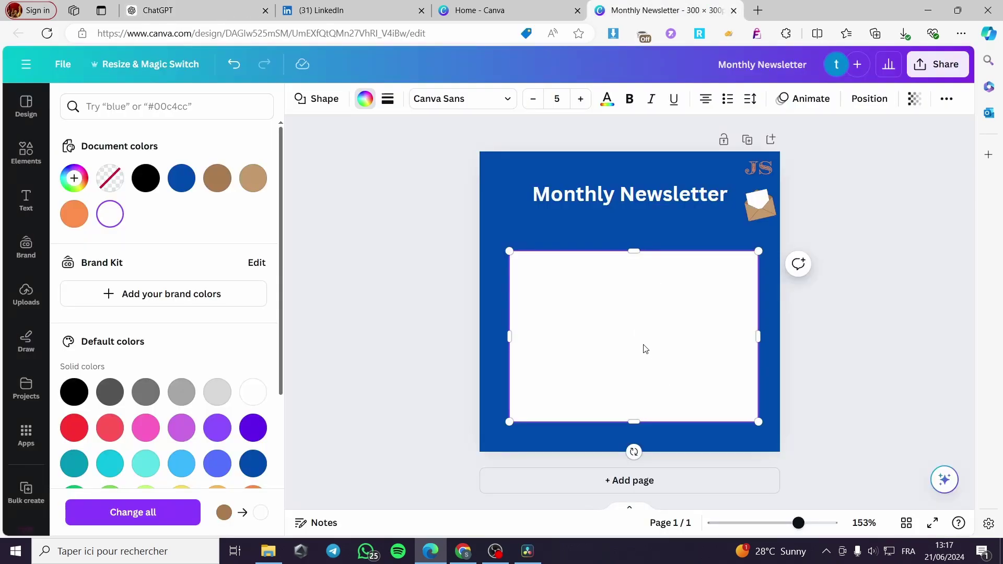
Paste the climate summit summary into the design and shrink its text box
click(23, 196)
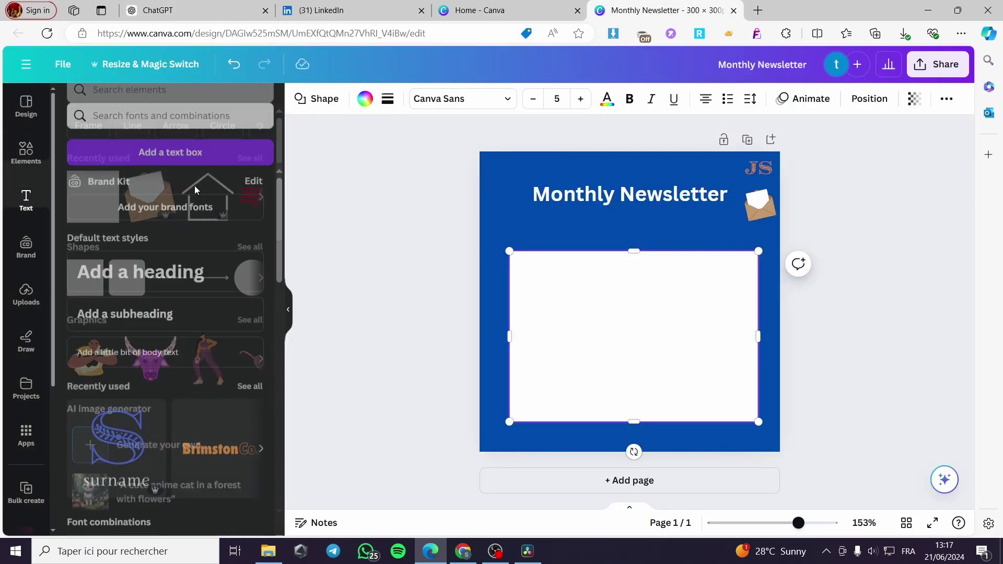
click(170, 313)
click(793, 458)
key(ctrl+v)
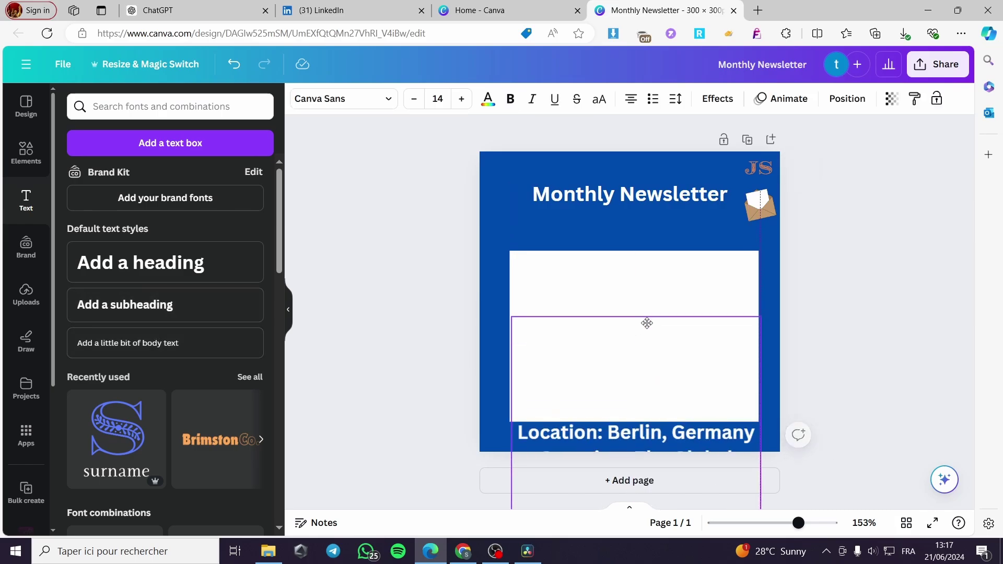
drag(736, 464, 737, 329)
drag(737, 403, 721, 452)
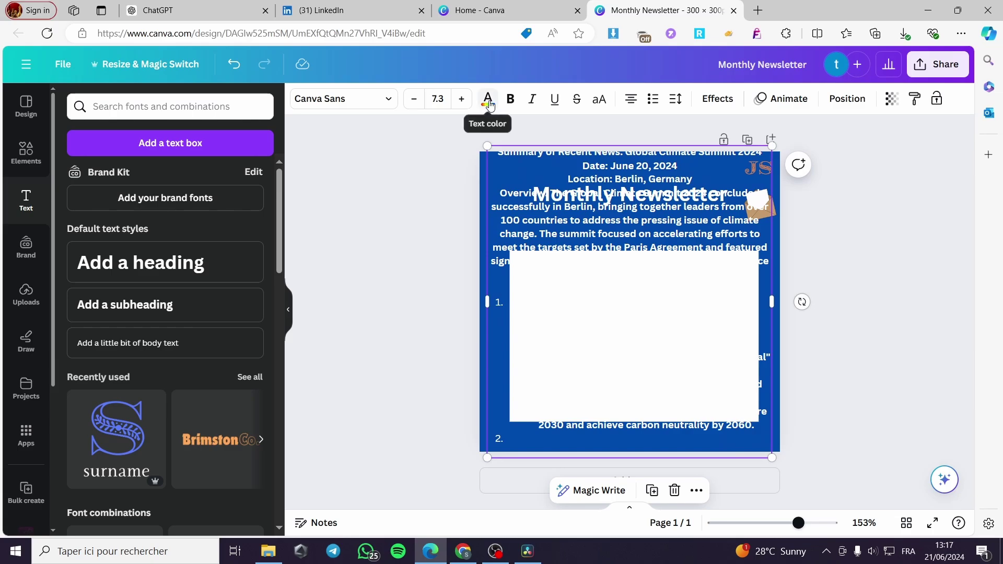
Try shifting all page elements, undo it, and move the news text left
key(ctrl+a)
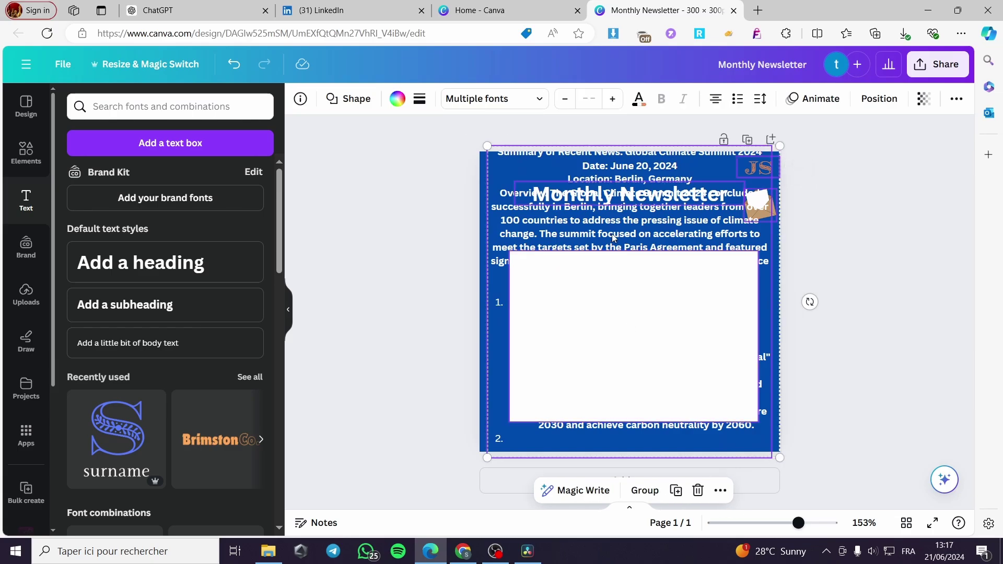
mouse_move(763, 437)
mouse_down()
mouse_move(644, 434)
mouse_move(754, 432)
mouse_up()
drag(658, 392, 679, 373)
key(ctrl+z)
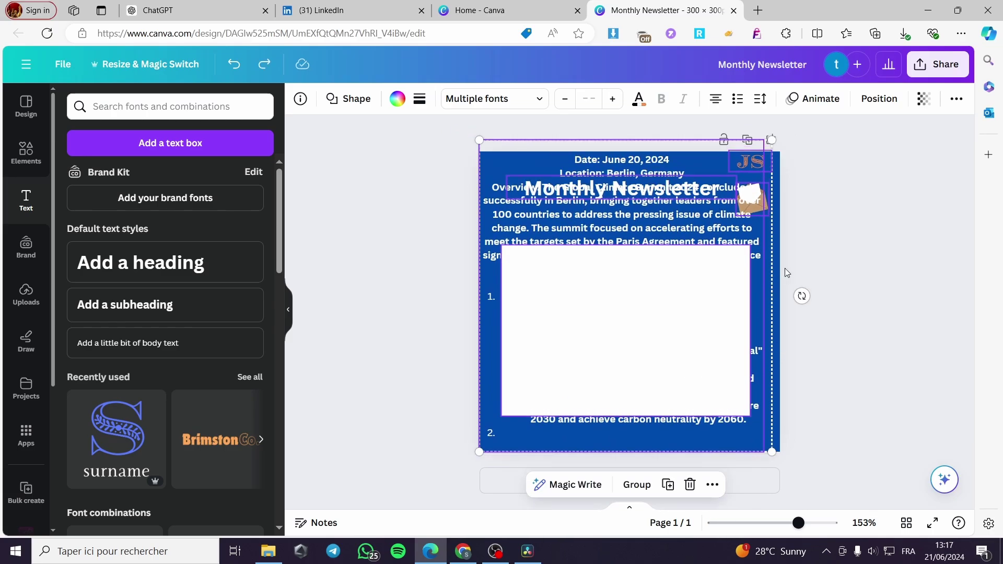
click(815, 242)
drag(760, 228, 709, 210)
Make the news text black and shrink it to font size 4.2
key(ctrl+a)
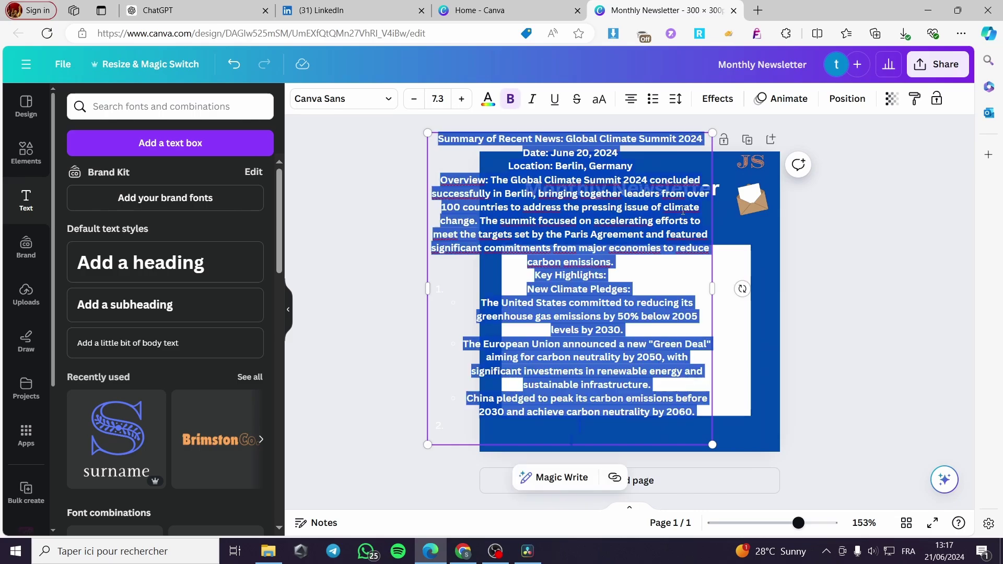
click(488, 99)
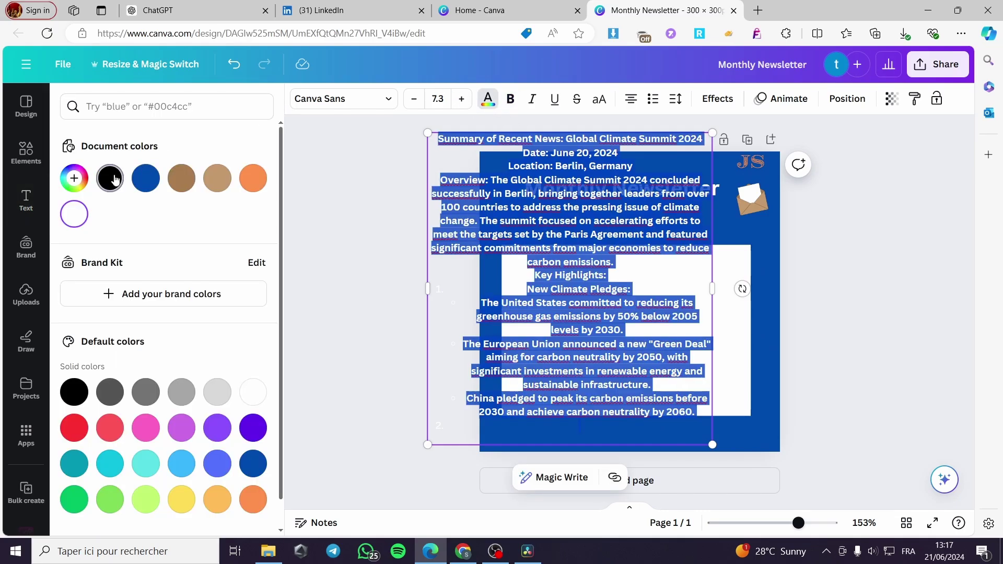
drag(713, 433, 590, 301)
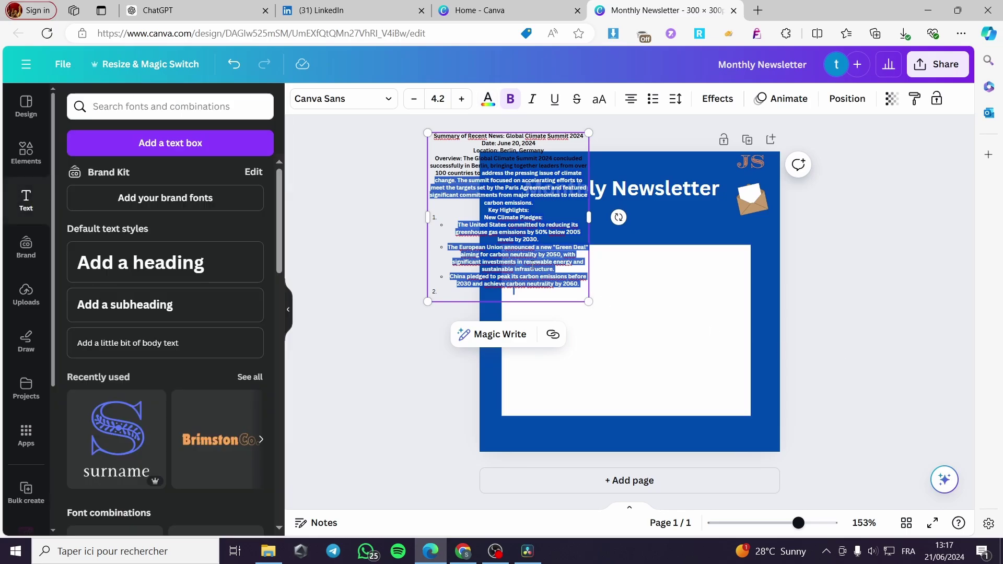
click(794, 319)
Place the news text inside the white box, widen it and centre it
click(560, 269)
drag(560, 269, 668, 381)
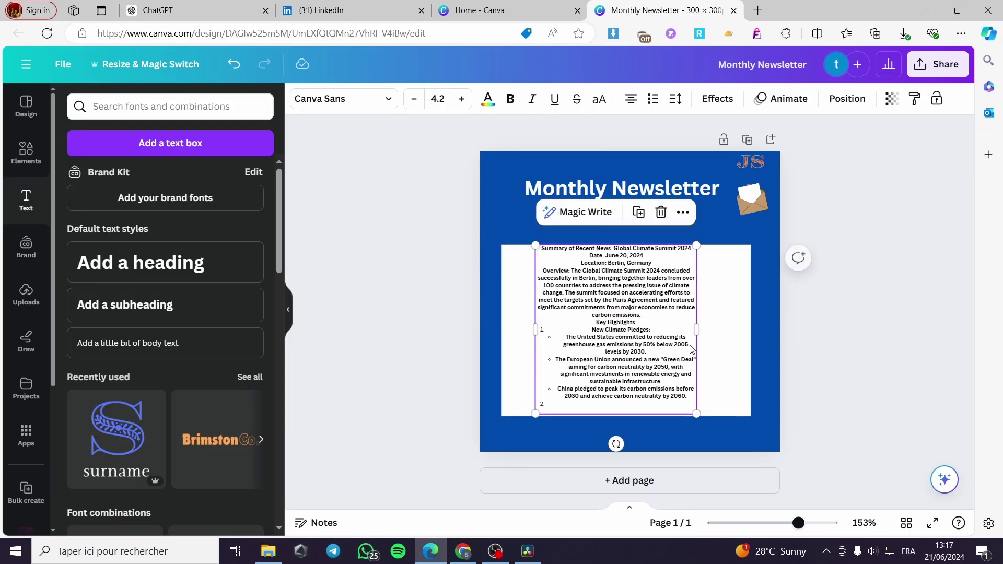
drag(697, 329, 729, 334)
drag(633, 321, 639, 337)
click(801, 335)
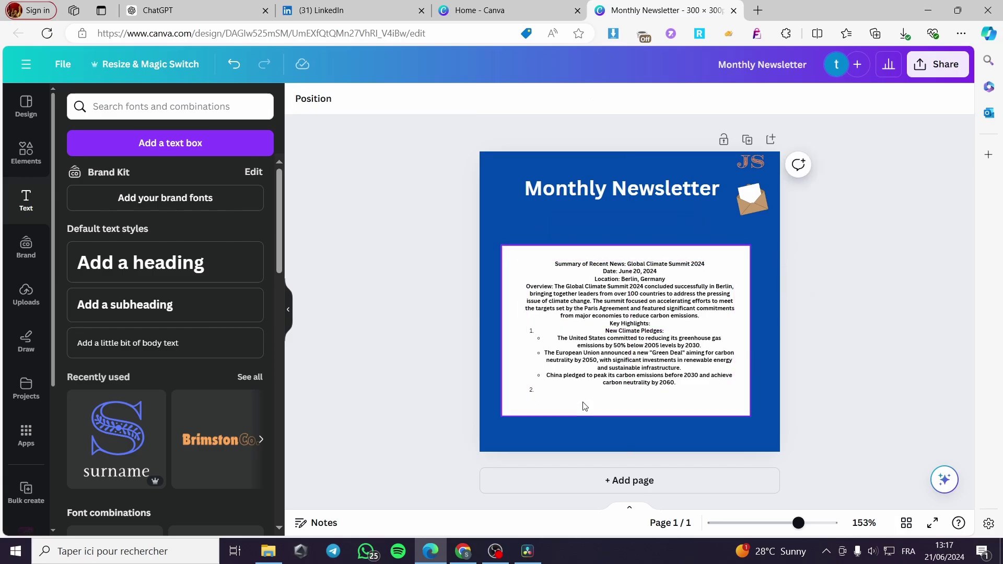
Download the design as a 300 × 300 PNG and go back to LinkedIn's newsletter form
click(939, 65)
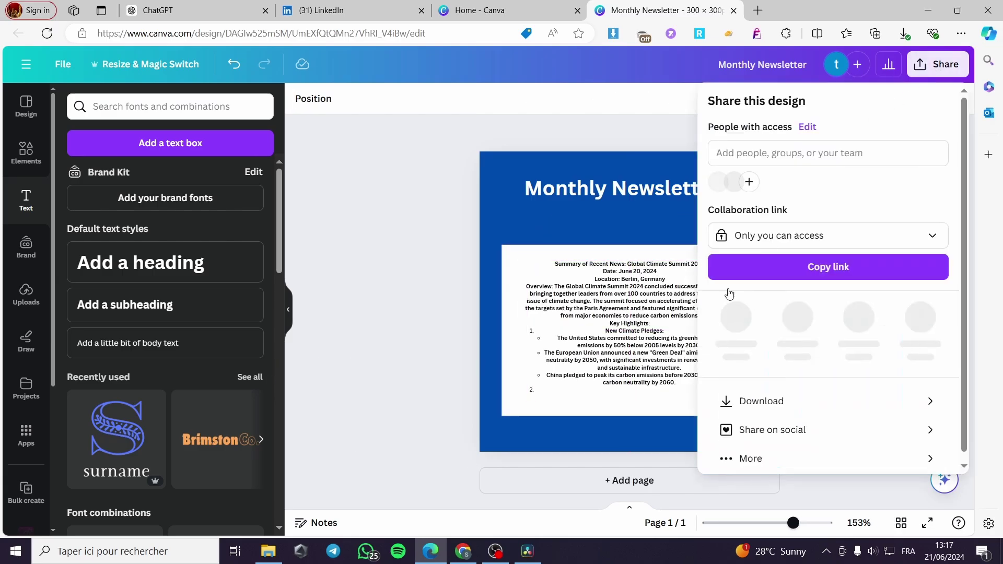
click(810, 390)
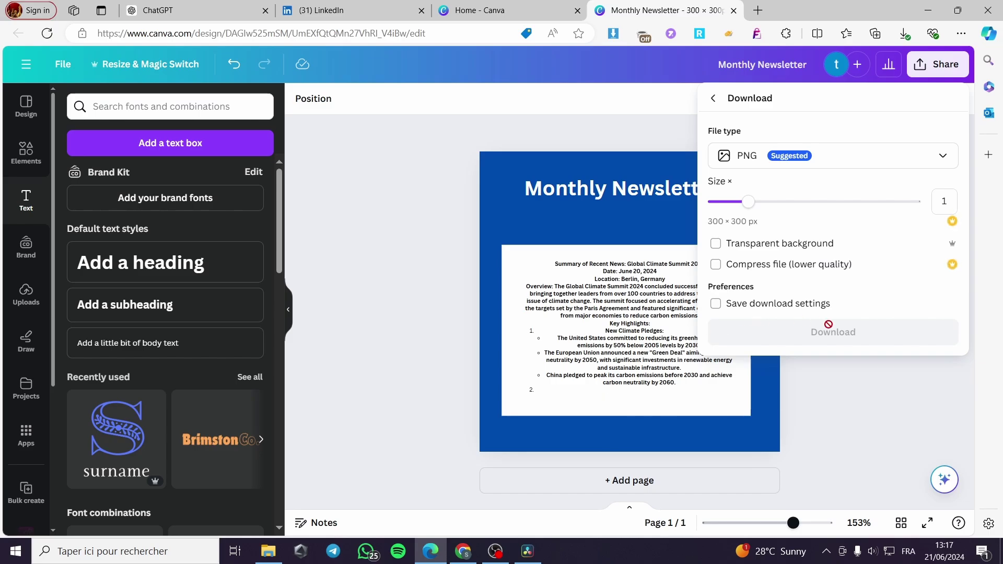
click(874, 335)
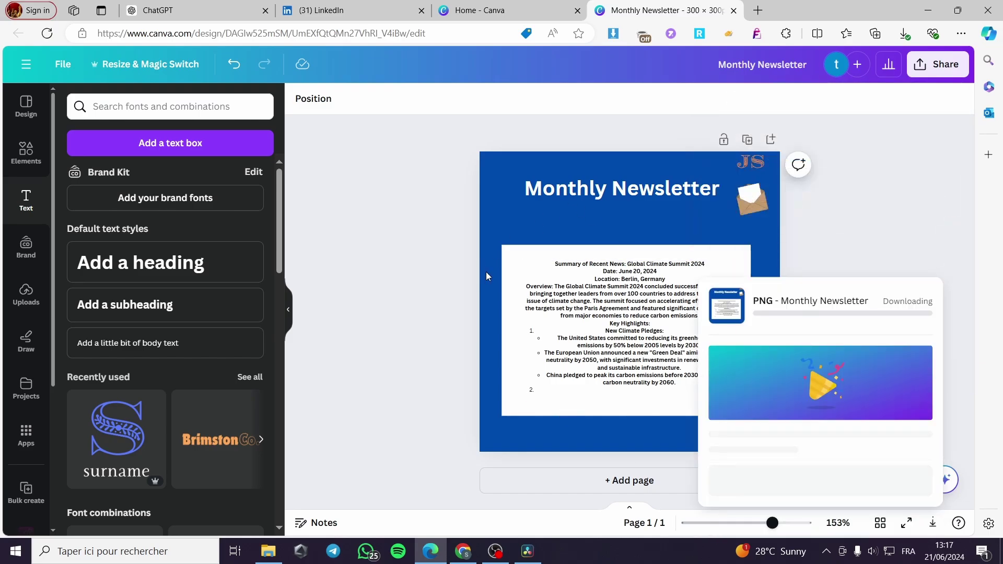
click(338, 6)
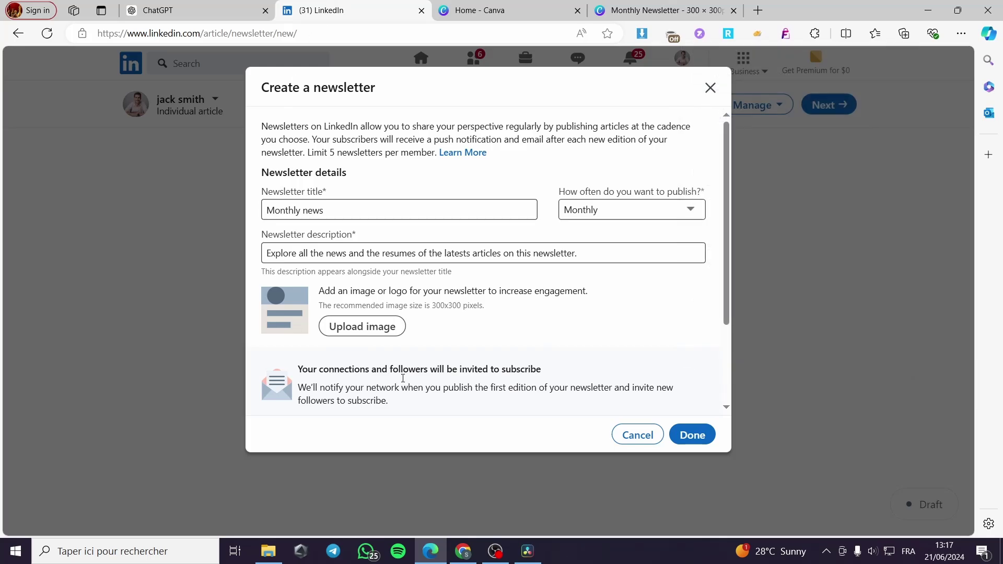
Upload the Monthly Newsletter PNG as the logo and finish creating the Monthly news newsletter
click(362, 326)
double_click(433, 210)
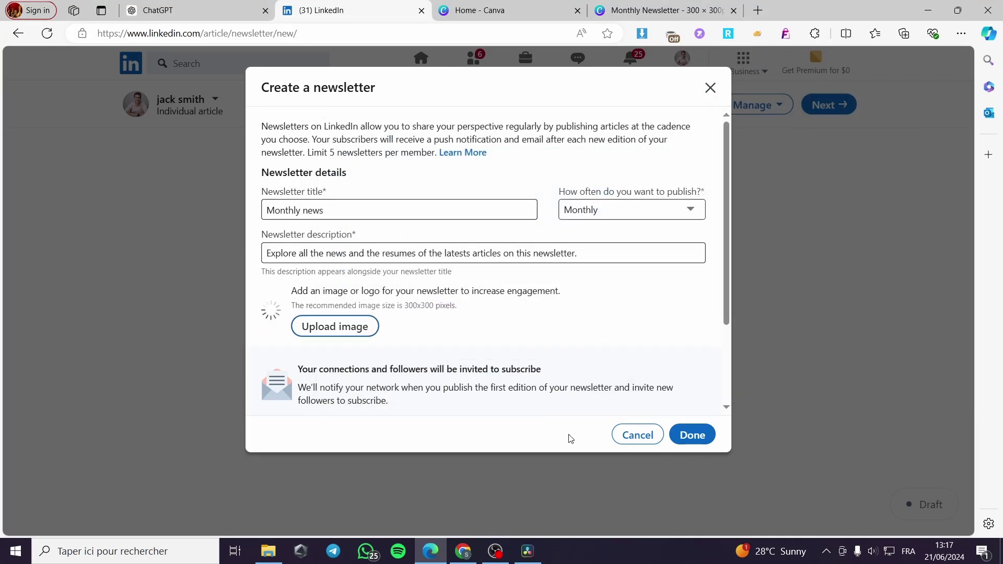
scroll(425, 394, down, 3)
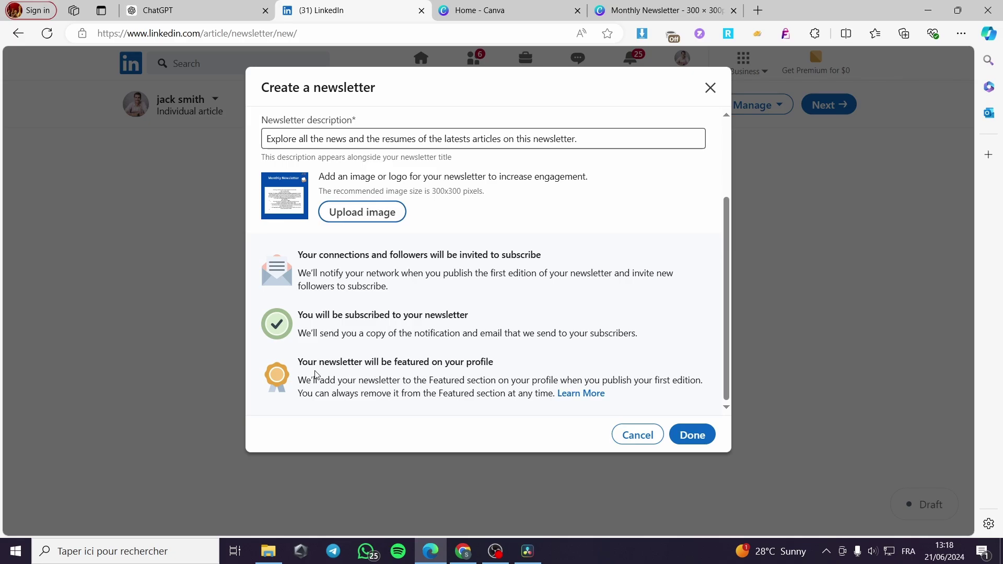
click(698, 435)
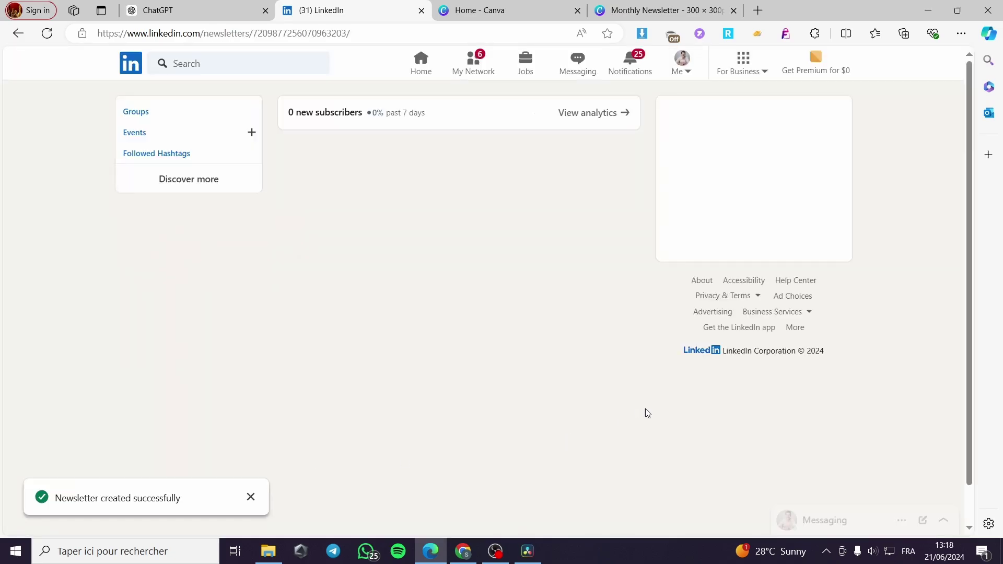